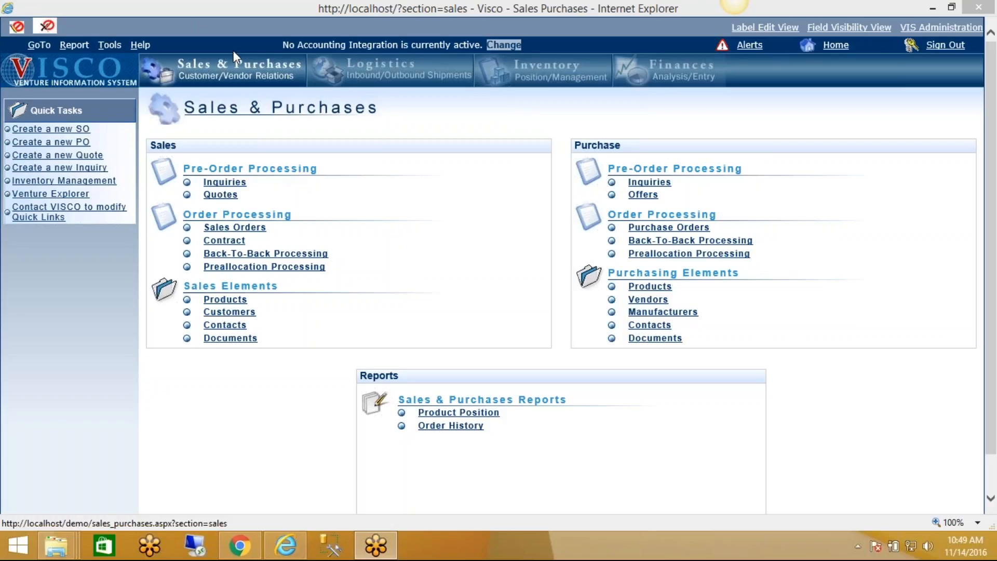
- Open the sales Quotes page and start assigning a new quote
{"action": "left_click", "coordinate": [224, 196]}
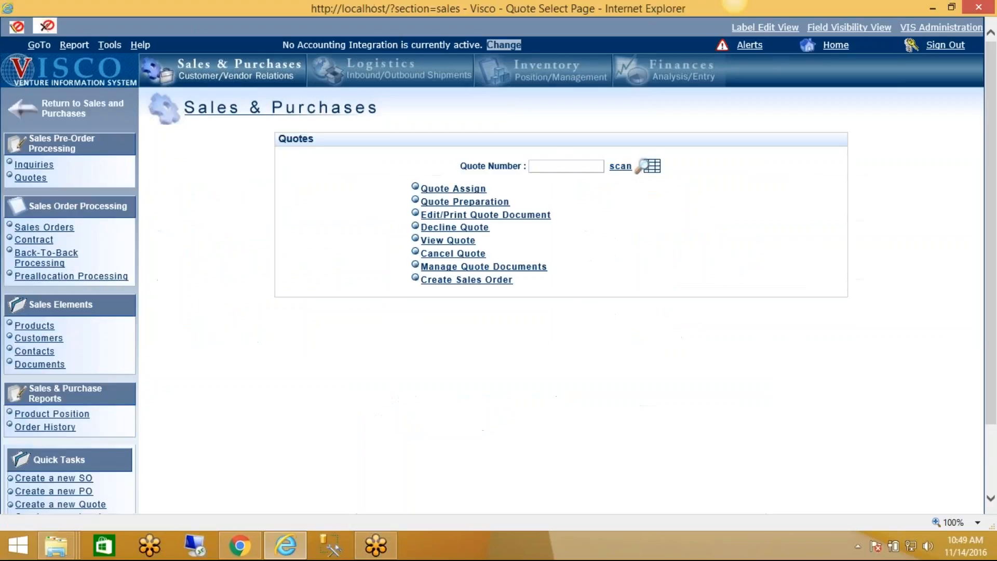
{"action": "left_click", "coordinate": [437, 190]}
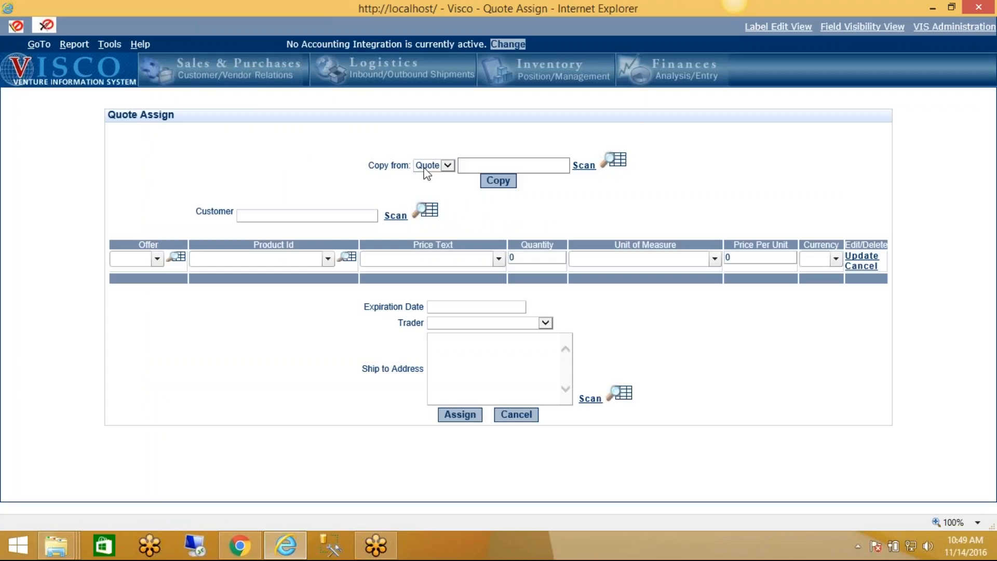
- Look through the existing quotes that can be copied from, and close the list without selecting one
{"action": "left_click", "coordinate": [583, 165]}
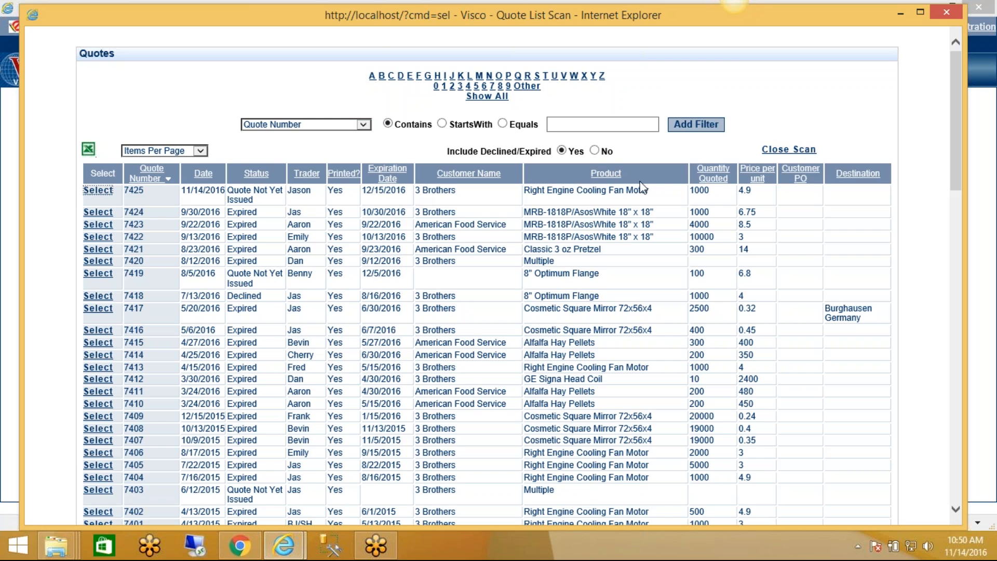
{"action": "left_click_drag", "start_coordinate": [629, 15], "coordinate": [625, 17]}
{"action": "left_click_drag", "start_coordinate": [448, 93], "coordinate": [447, 88]}
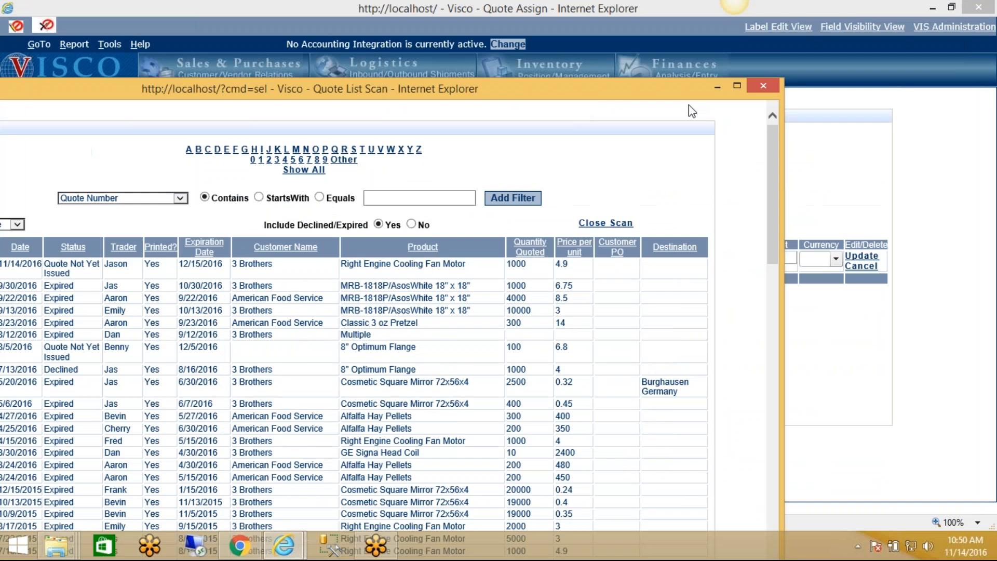
{"action": "left_click", "coordinate": [763, 88]}
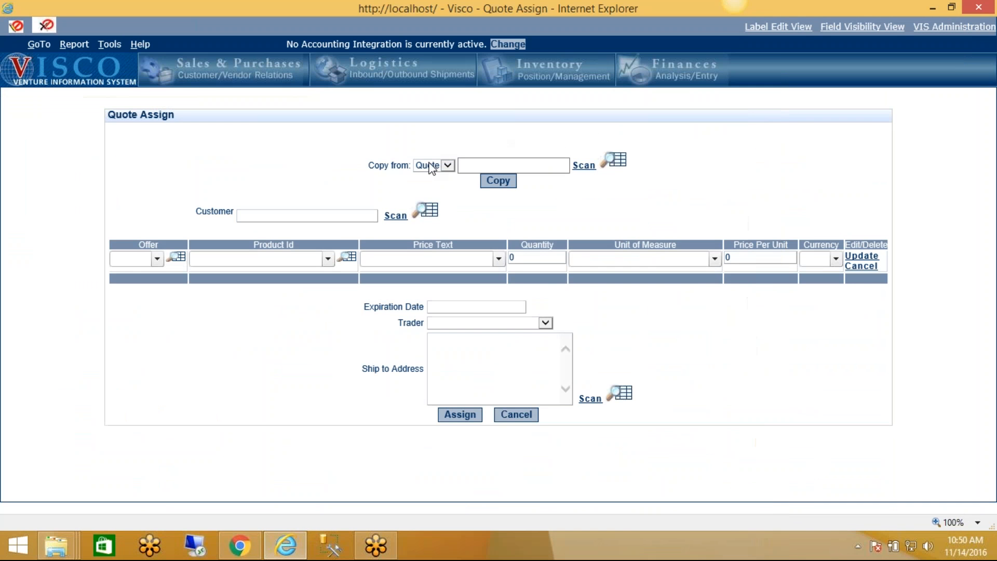
- Switch the copy source to Offer, look through the offers, and close the list without selecting one
{"action": "left_click", "coordinate": [429, 166]}
{"action": "left_click", "coordinate": [425, 177]}
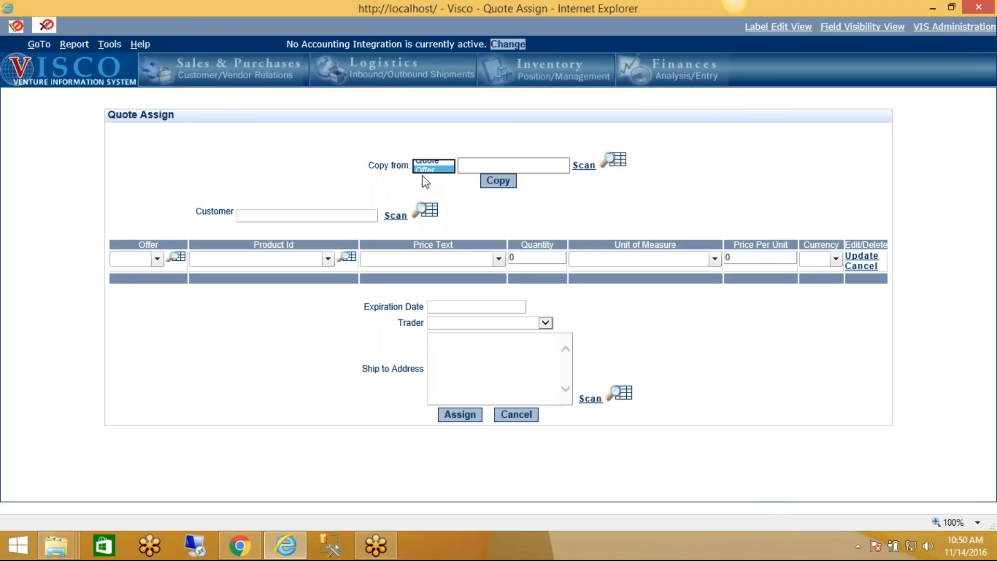
{"action": "left_click", "coordinate": [584, 165]}
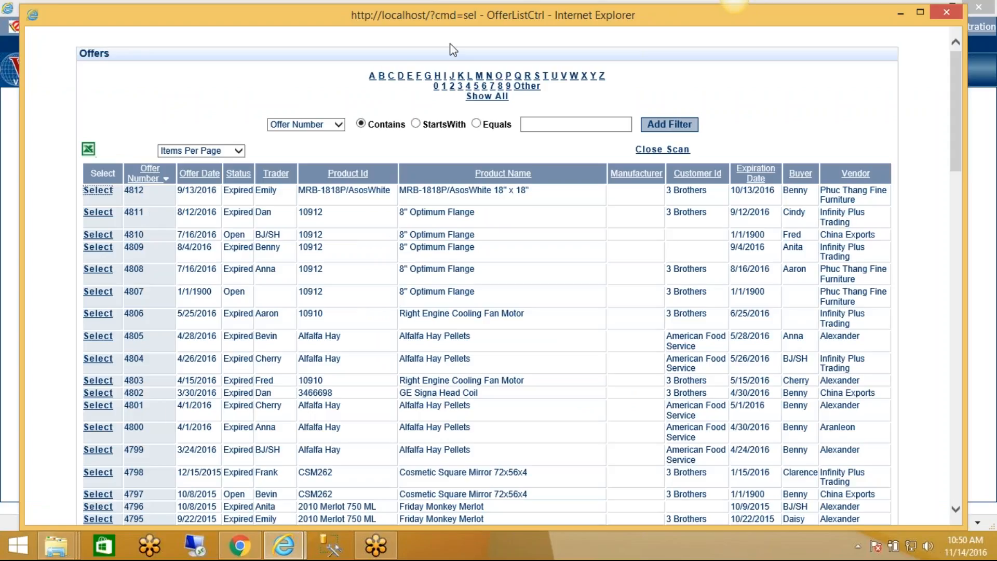
{"action": "left_click_drag", "start_coordinate": [489, 21], "coordinate": [338, 91]}
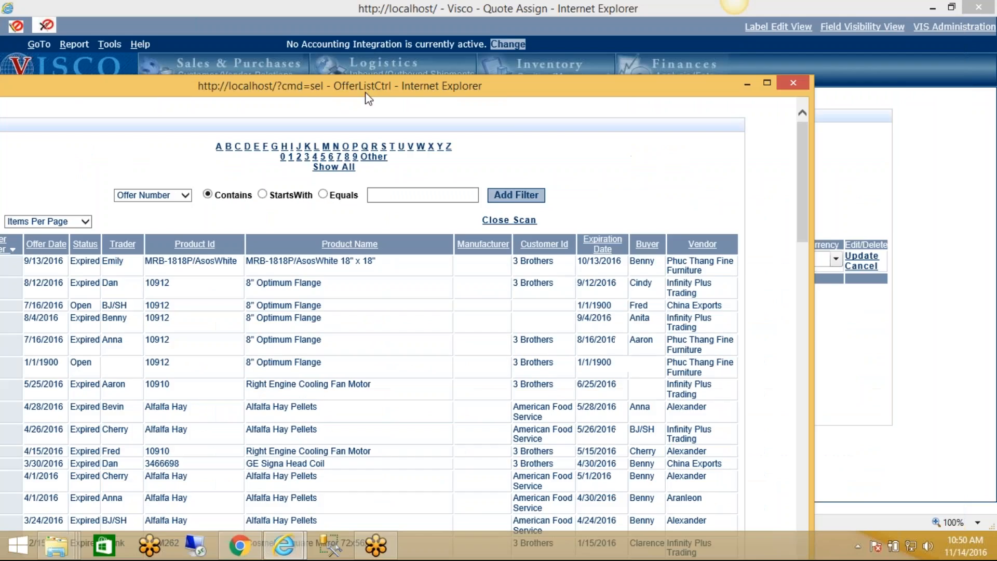
{"action": "left_click", "coordinate": [795, 81]}
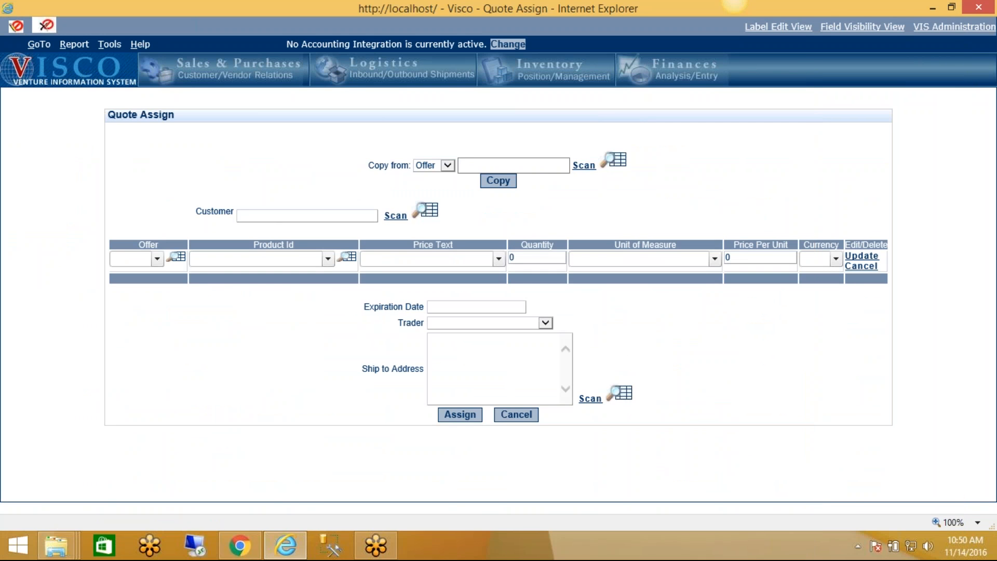
- Choose 3 Brothers as the quote's customer and product 10910, Right Engine Cooling Fan Motor, for the line
{"action": "left_click", "coordinate": [391, 219]}
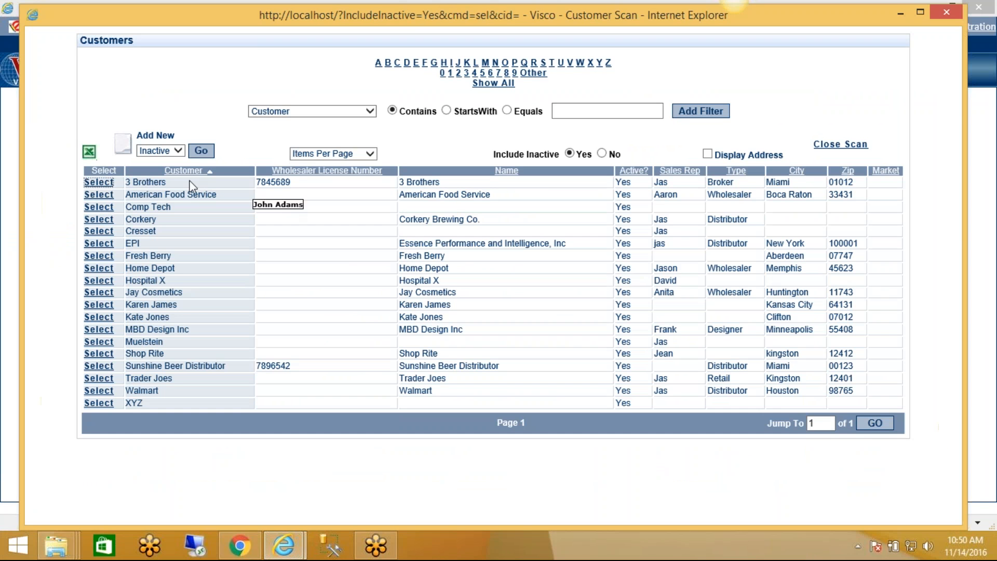
{"action": "left_click", "coordinate": [99, 182]}
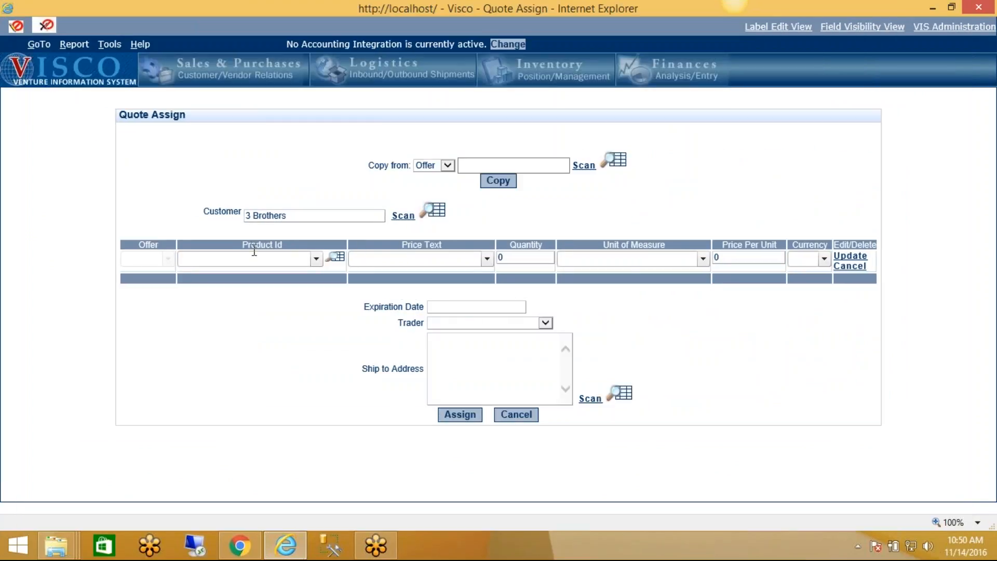
{"action": "left_click", "coordinate": [337, 257]}
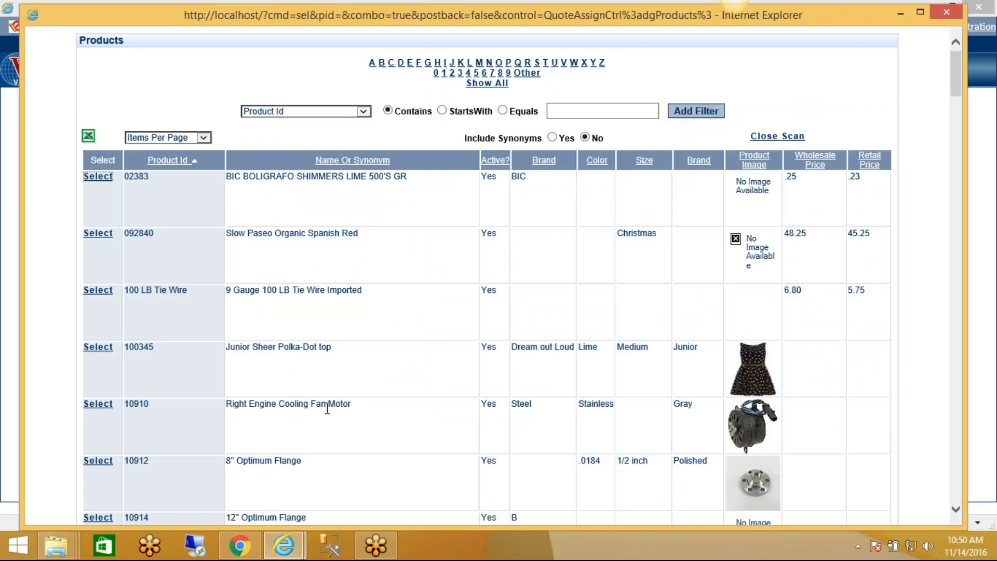
{"action": "left_click", "coordinate": [94, 404]}
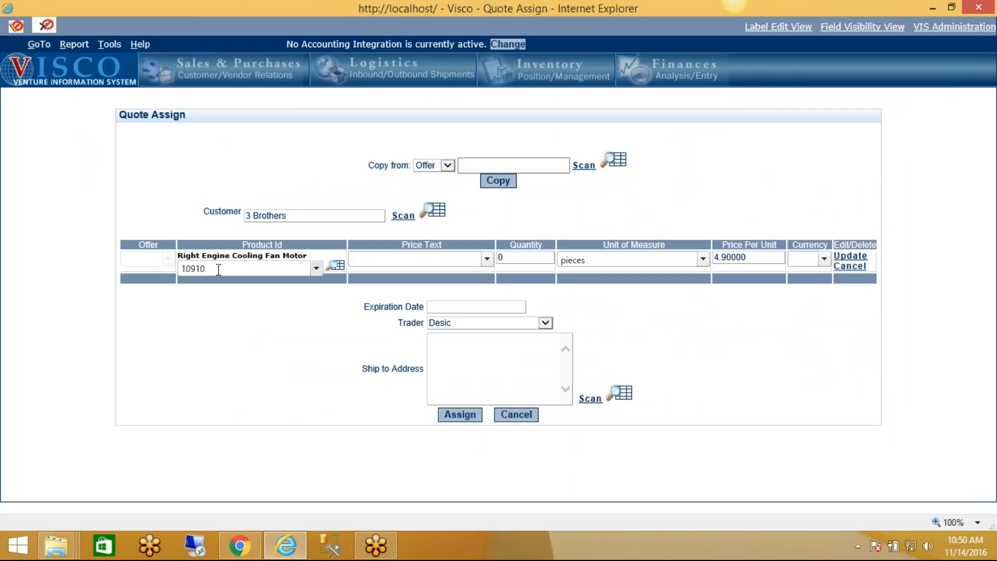
{"action": "left_click", "coordinate": [216, 269]}
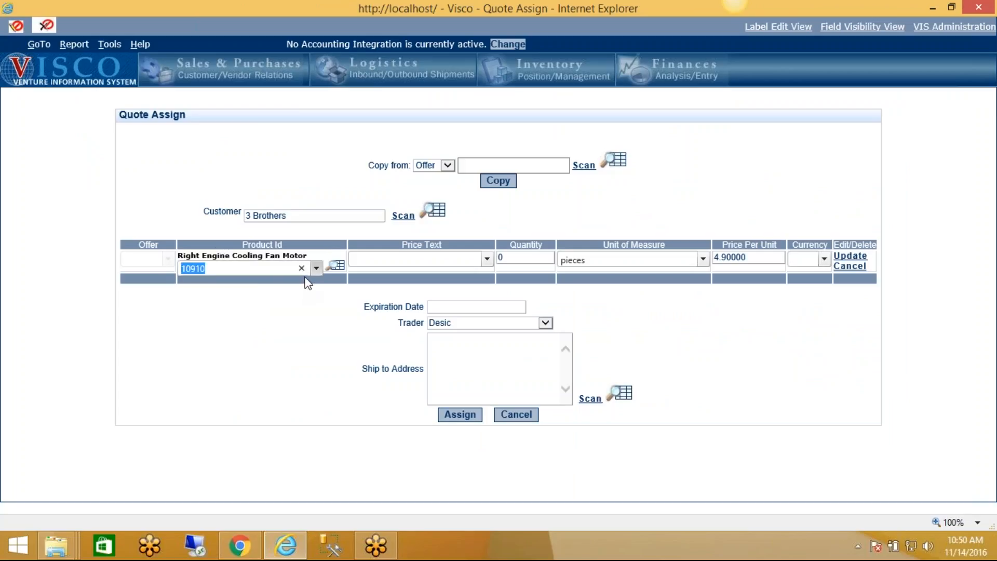
- Set the product line's price text to FOB and its quantity to 1000
{"action": "left_click", "coordinate": [384, 260]}
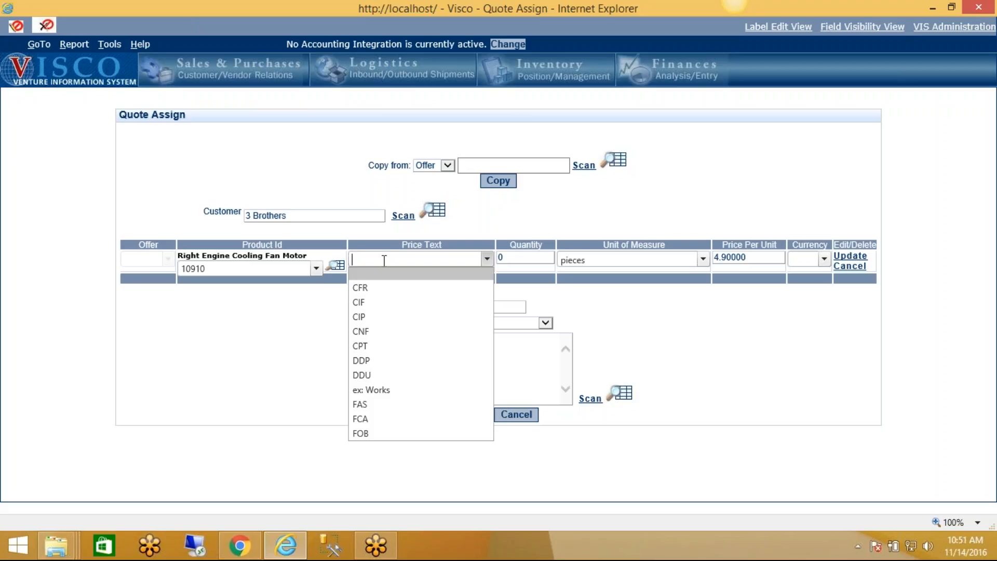
{"action": "left_click", "coordinate": [363, 434]}
{"action": "key", "text": "Tab"}
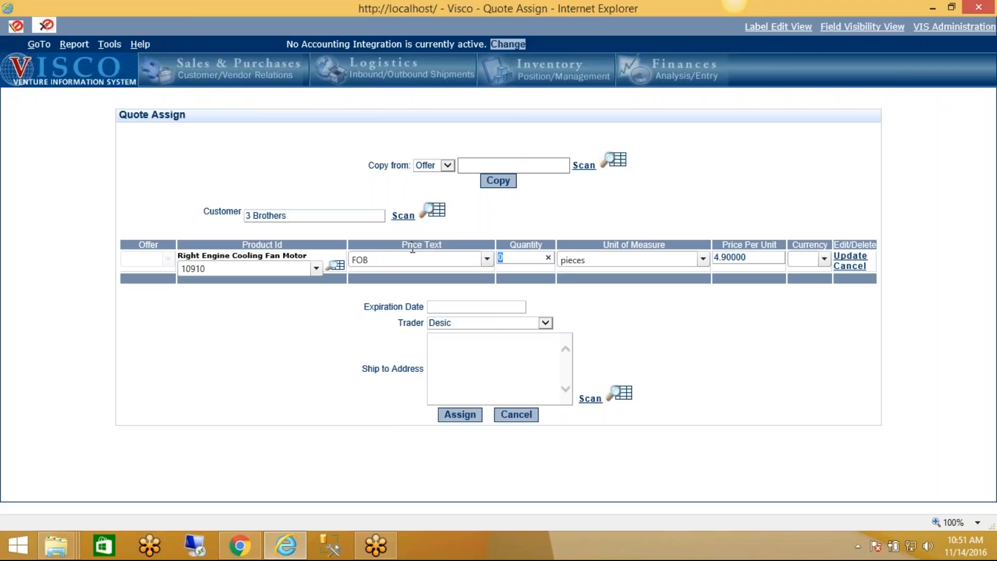
{"action": "type", "text": "1000"}
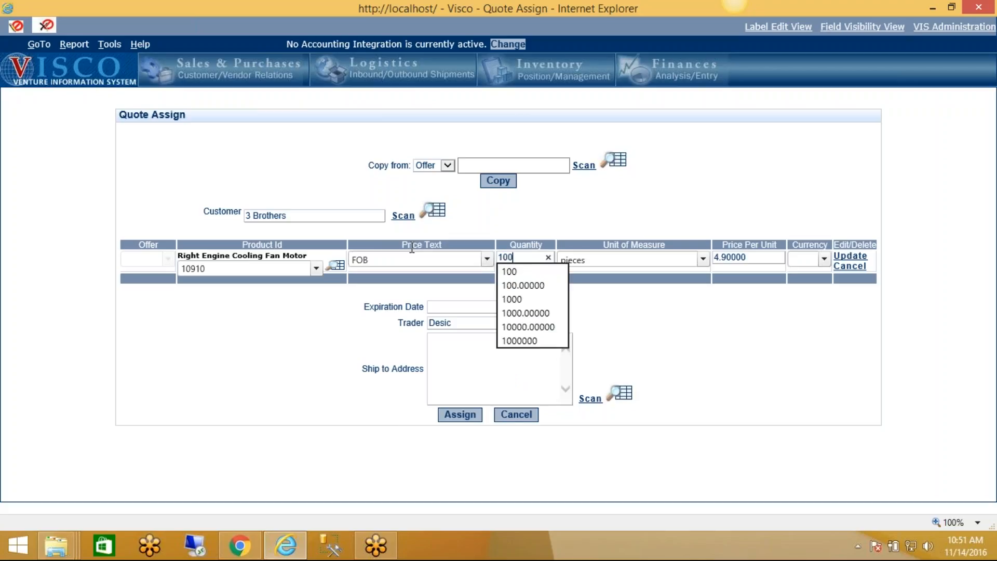
{"action": "left_click", "coordinate": [746, 277]}
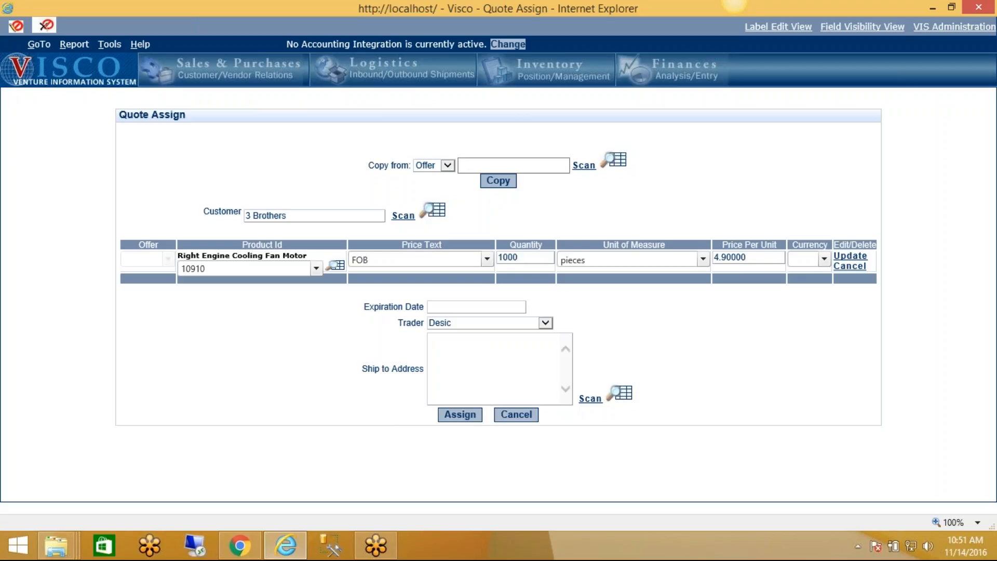
- Set the price per unit to 4.95 with currency USD and save the product line
{"action": "double_click", "coordinate": [756, 259]}
{"action": "type", "text": "4.95"}
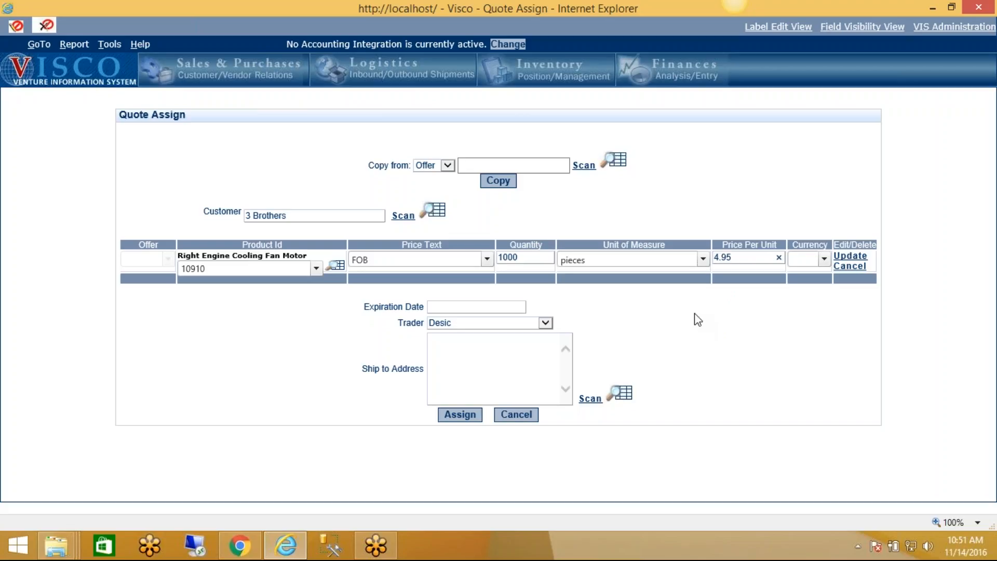
{"action": "left_click", "coordinate": [746, 341]}
{"action": "left_click", "coordinate": [806, 257]}
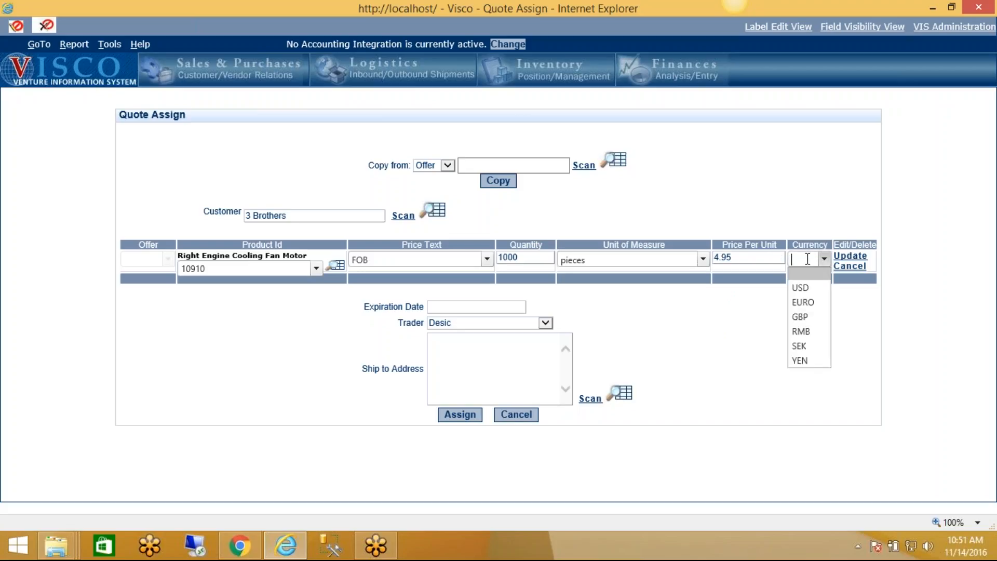
{"action": "left_click", "coordinate": [797, 285]}
{"action": "left_click", "coordinate": [850, 257]}
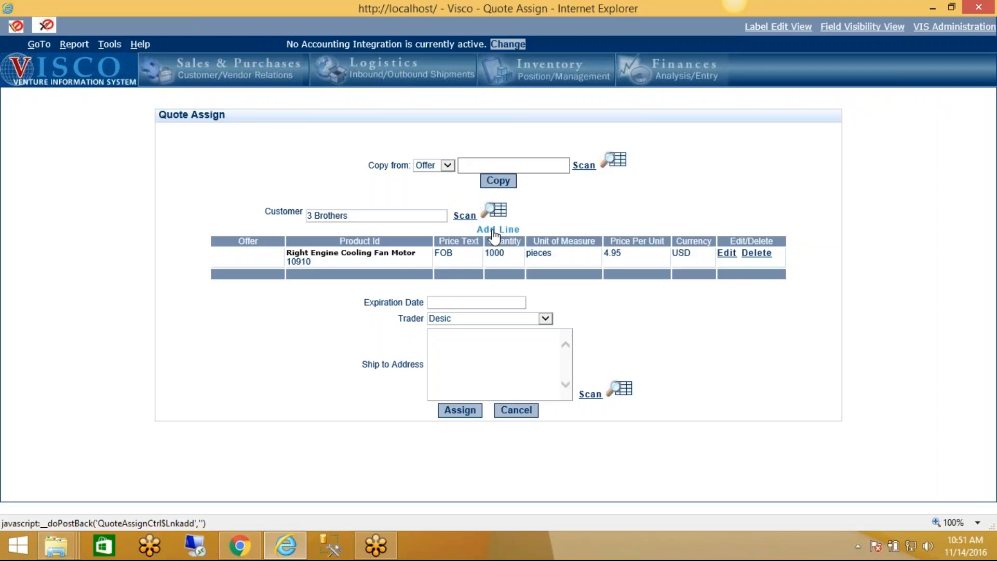
- Set the quote's expiration date to 12/15/16 and choose another trader for it
{"action": "left_click", "coordinate": [464, 302]}
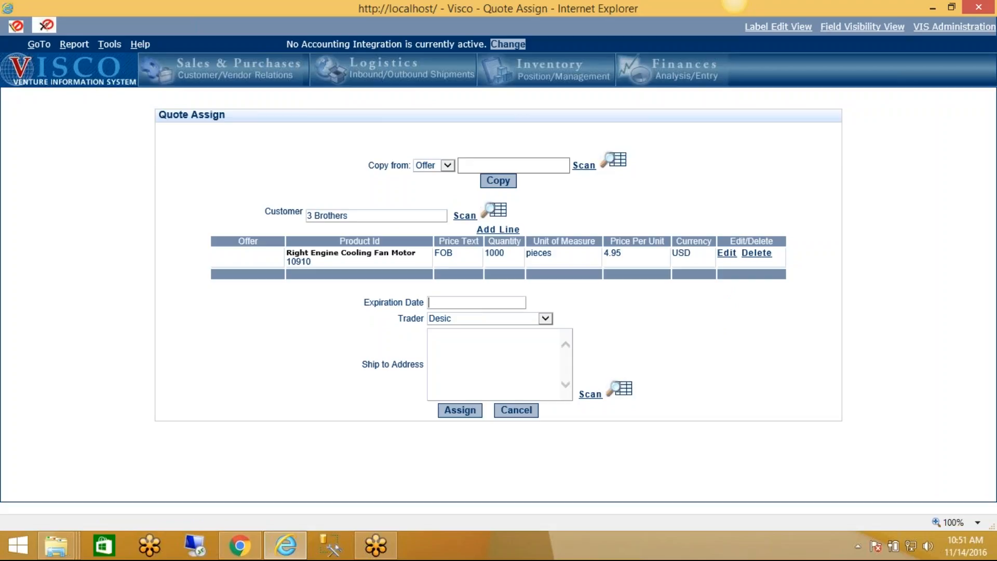
{"action": "type", "text": "12/15/"}
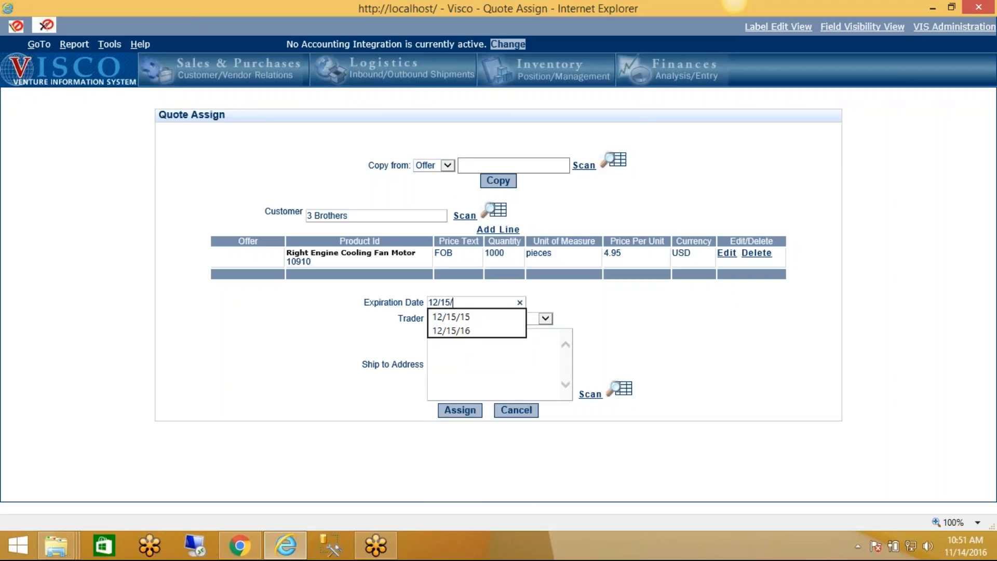
{"action": "type", "text": "16"}
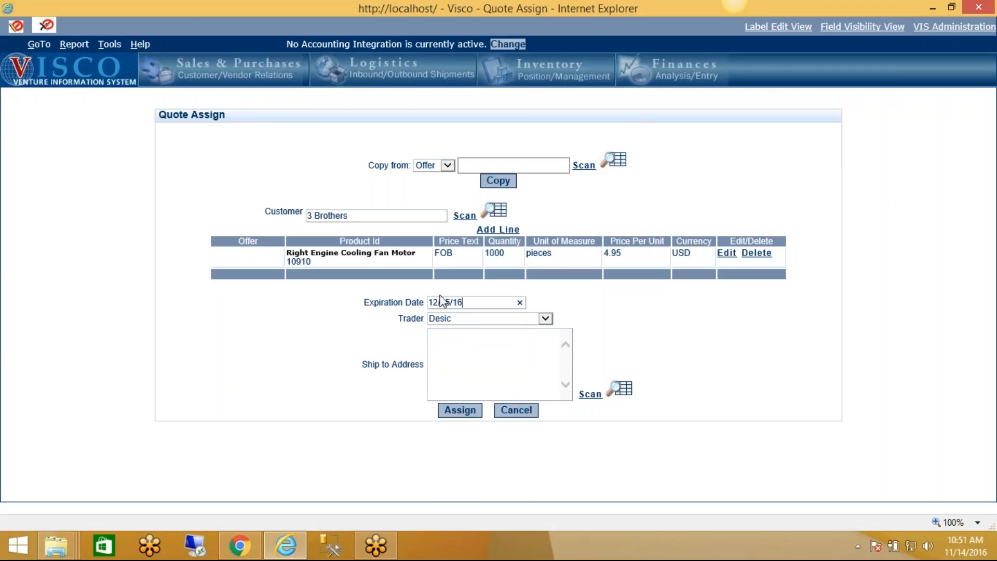
{"action": "double_click", "coordinate": [421, 318]}
{"action": "left_click", "coordinate": [443, 318]}
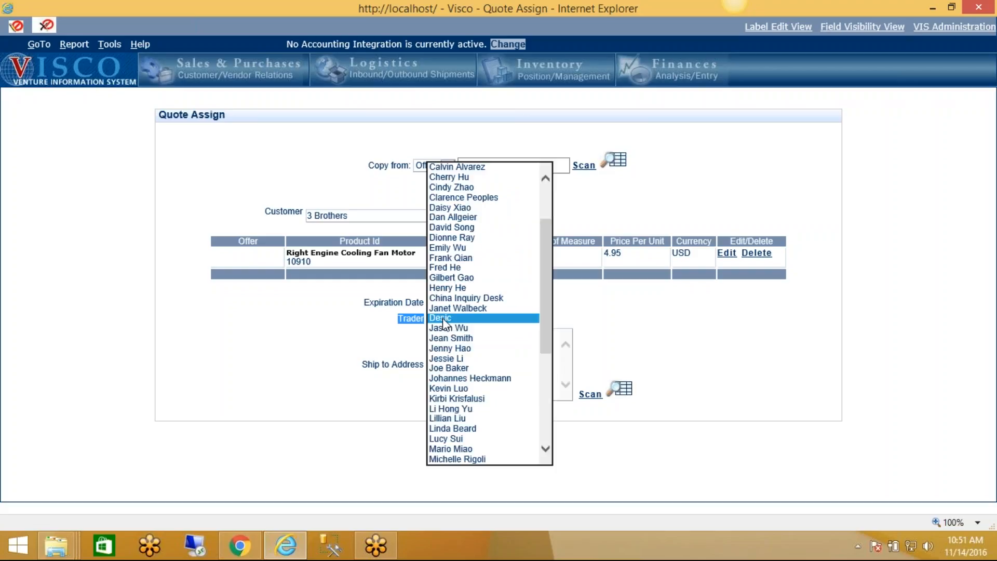
{"action": "left_click", "coordinate": [439, 288]}
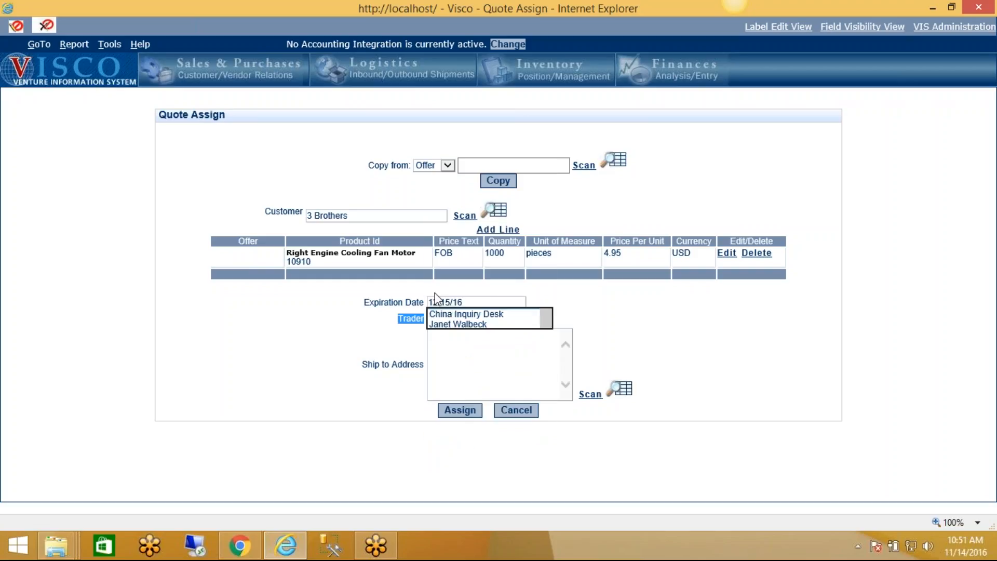
{"action": "left_click", "coordinate": [414, 325]}
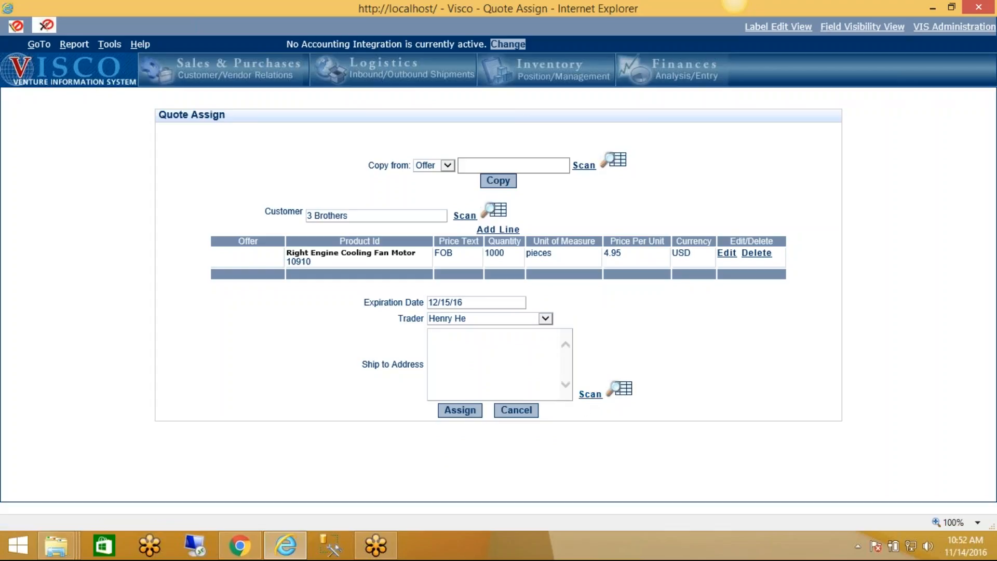
- Assign the quote and continue to its preparation
{"action": "left_click", "coordinate": [456, 411]}
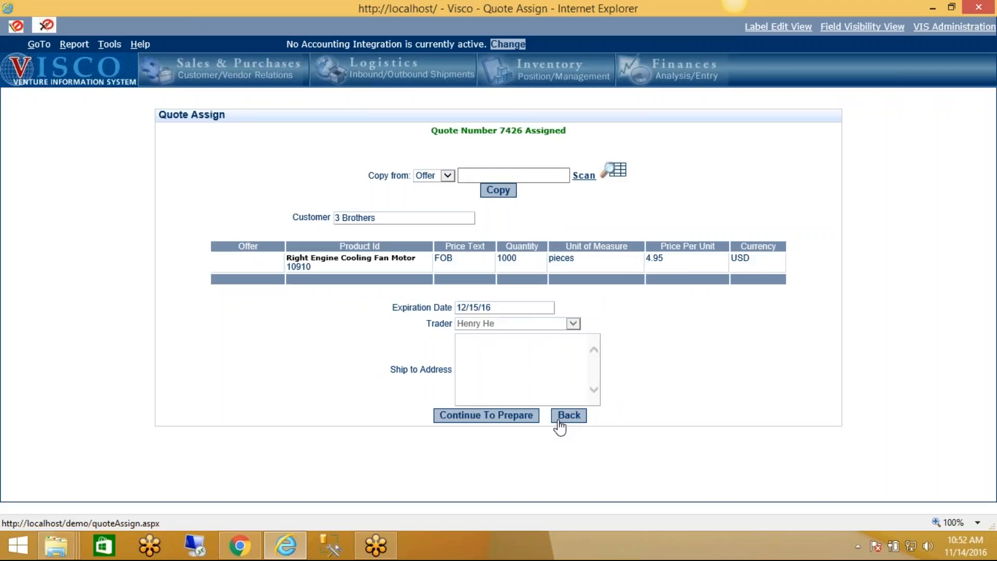
{"action": "left_click", "coordinate": [501, 424]}
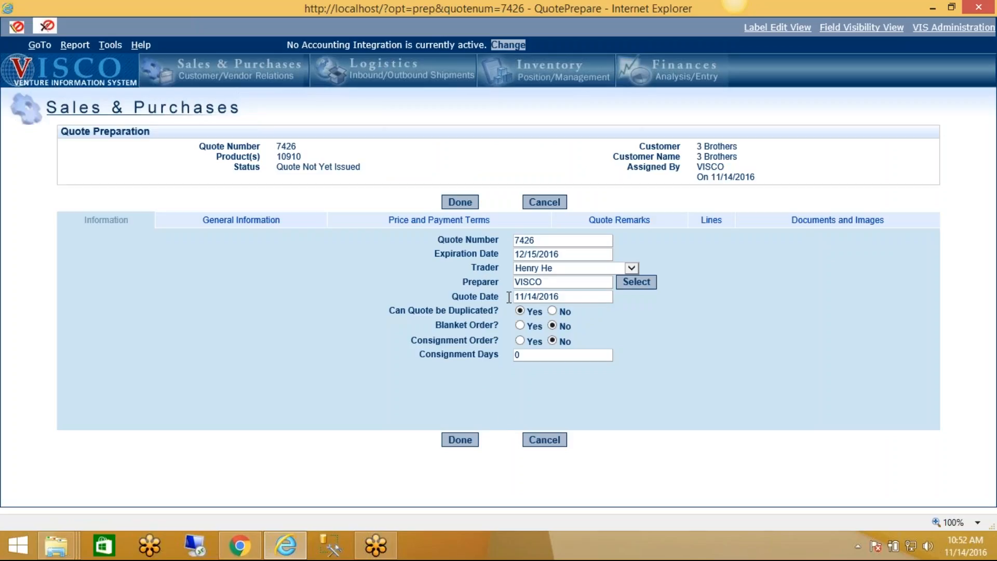
- Review the quote's customer and address information, and its price and payment terms
{"action": "left_click", "coordinate": [264, 222]}
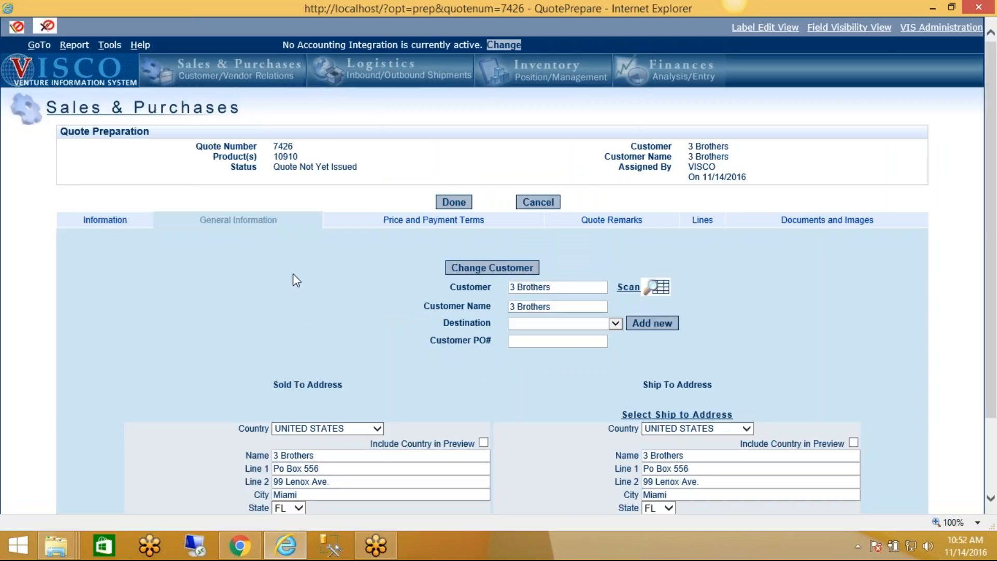
{"action": "scroll", "coordinate": [314, 260], "scroll_direction": "down", "scroll_amount": 3}
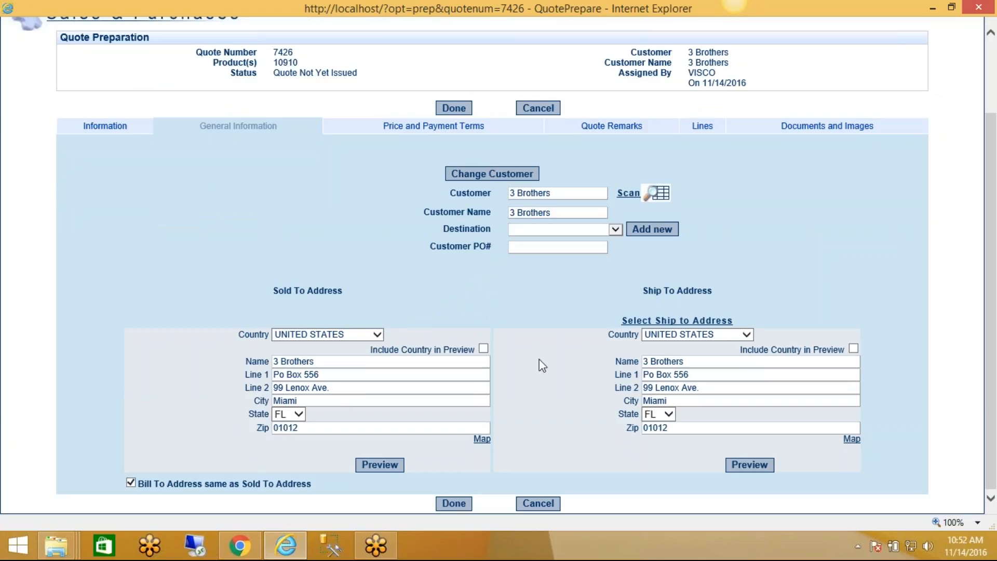
{"action": "scroll", "coordinate": [412, 247], "scroll_direction": "up", "scroll_amount": 3}
{"action": "left_click", "coordinate": [420, 223]}
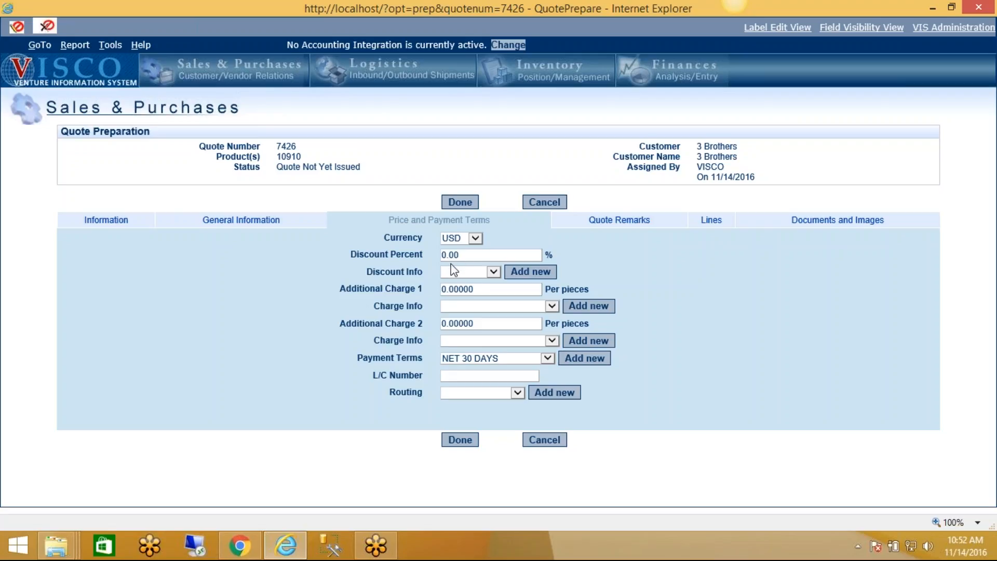
{"action": "left_click", "coordinate": [462, 289]}
- Enter the quote remark "availability limited"
{"action": "left_click", "coordinate": [626, 221]}
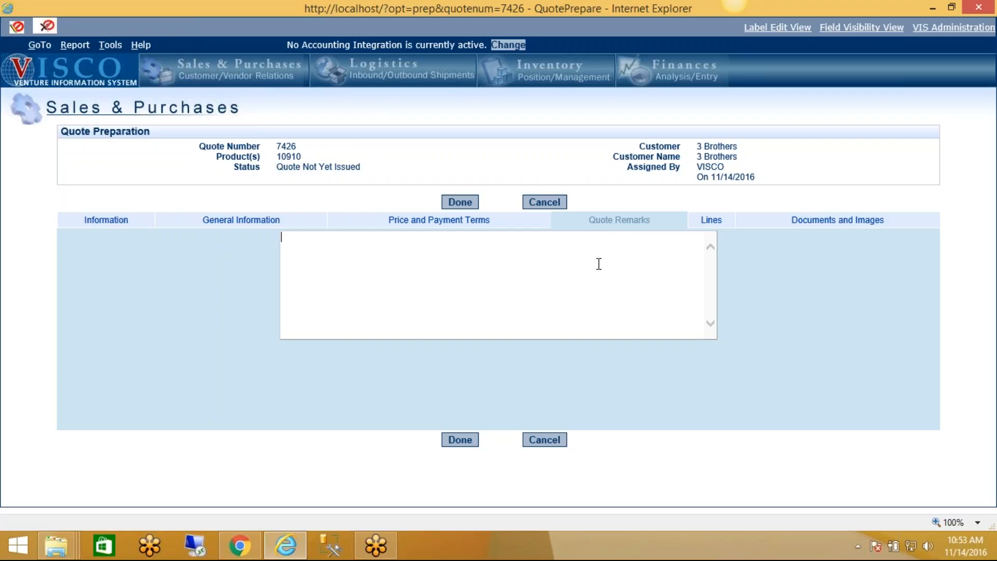
{"action": "type", "text": "availability limited"}
- Review the quote's product lines and its associated documents and images
{"action": "left_click", "coordinate": [711, 221]}
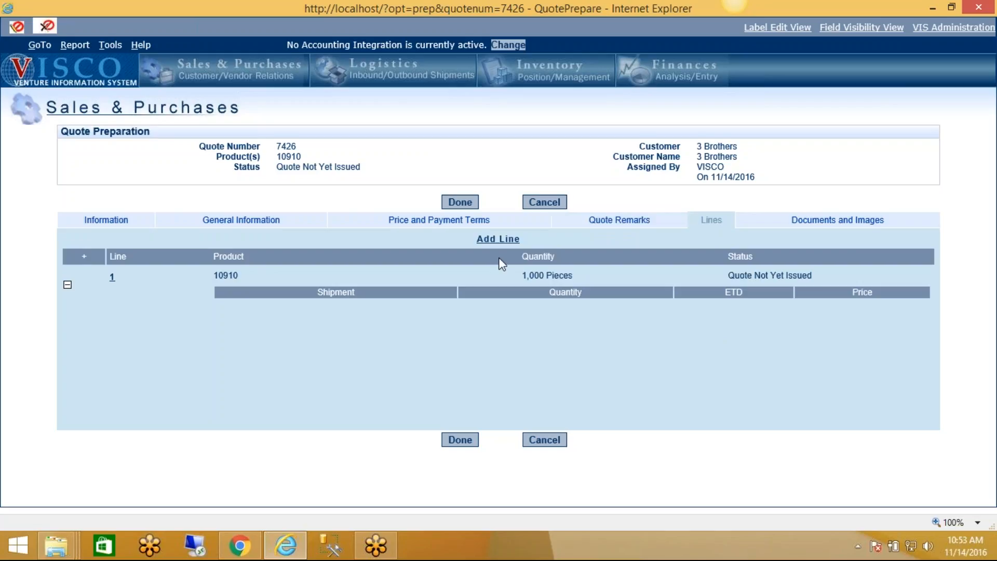
{"action": "left_click", "coordinate": [833, 229]}
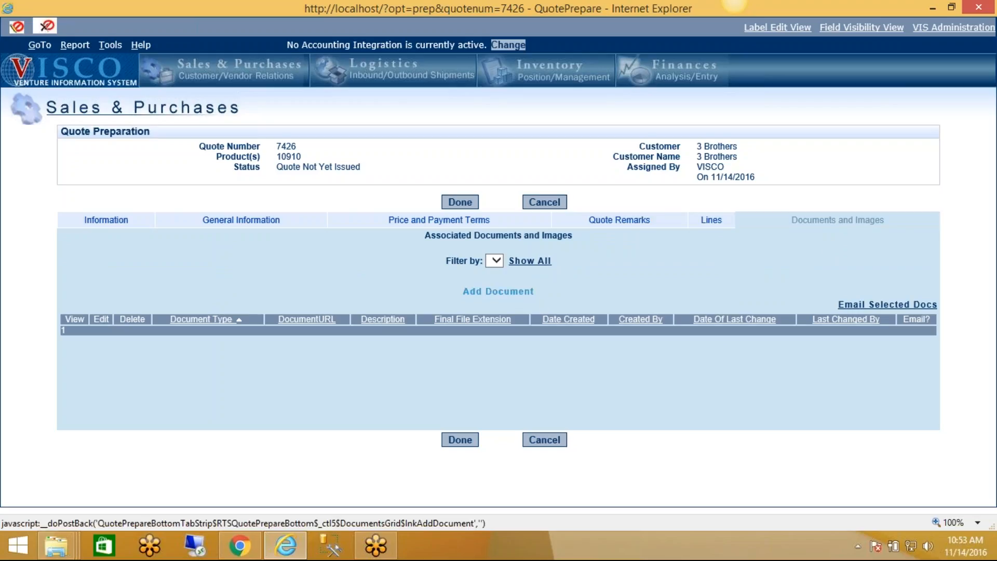
- Attach Agendafor-5-13-03.doc to the quote as document type Art and complete the quote preparation
{"action": "left_click", "coordinate": [501, 292]}
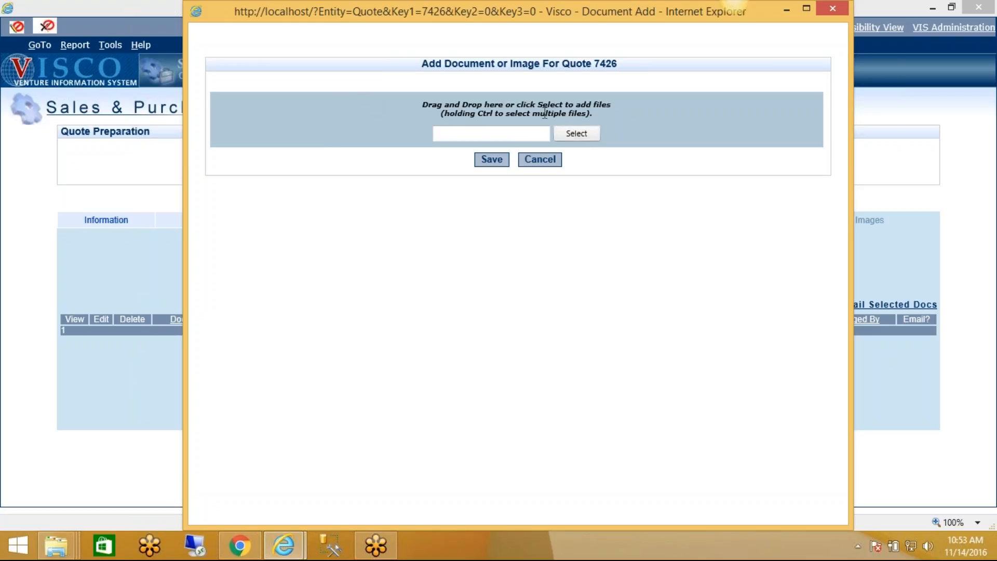
{"action": "left_click", "coordinate": [577, 134]}
{"action": "double_click", "coordinate": [428, 179]}
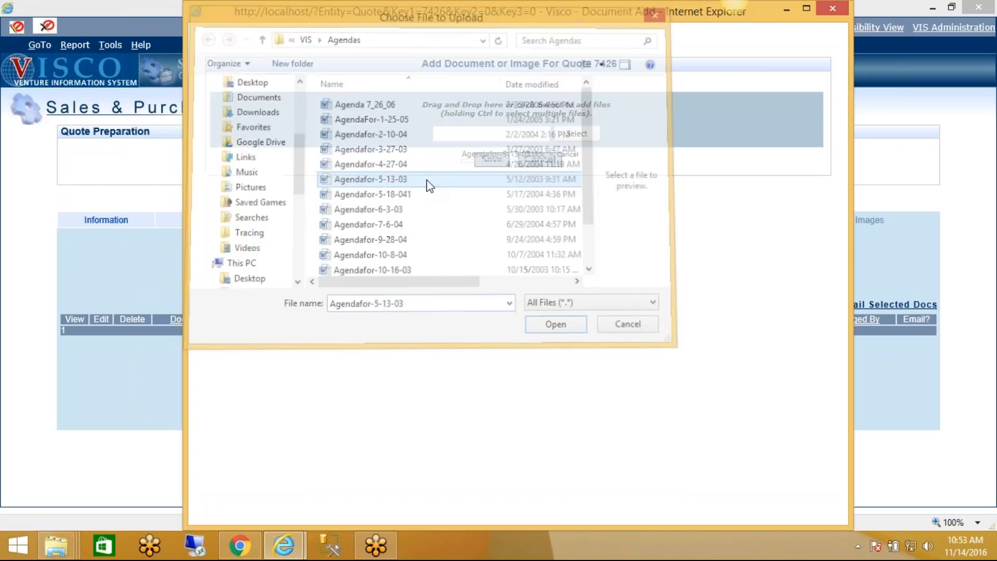
{"action": "left_click", "coordinate": [507, 185]}
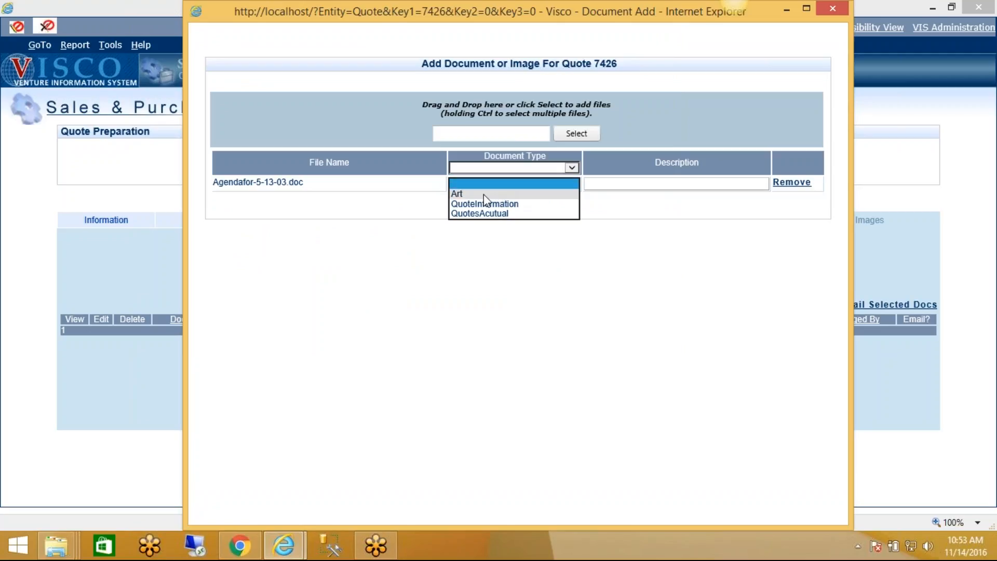
{"action": "left_click", "coordinate": [484, 193]}
{"action": "left_click", "coordinate": [538, 203]}
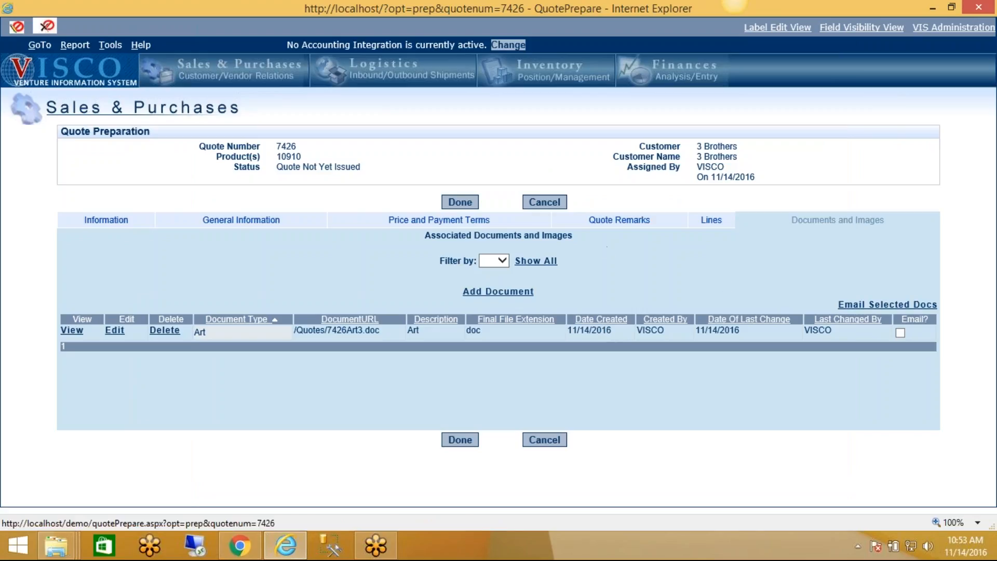
{"action": "left_click", "coordinate": [456, 202]}
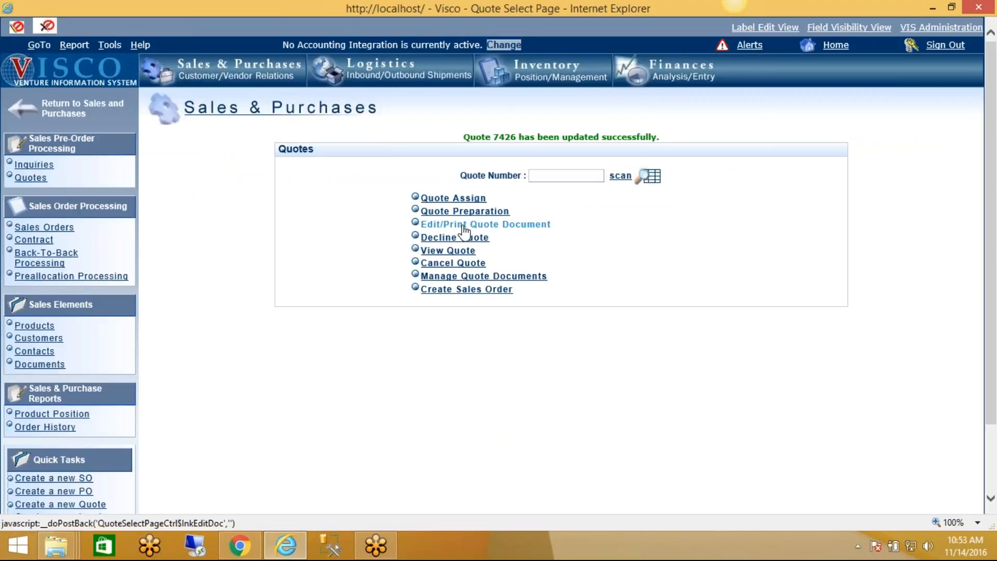
- Generate the printable document for the newest 3 Brothers quote and enlarge its Excel window to full screen
{"action": "left_click", "coordinate": [471, 226]}
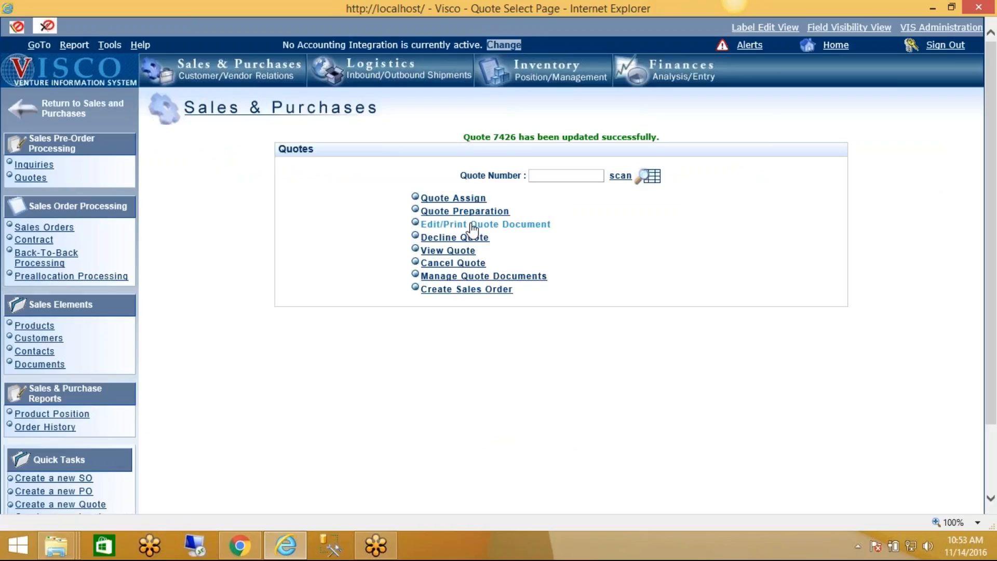
{"action": "left_click", "coordinate": [224, 275]}
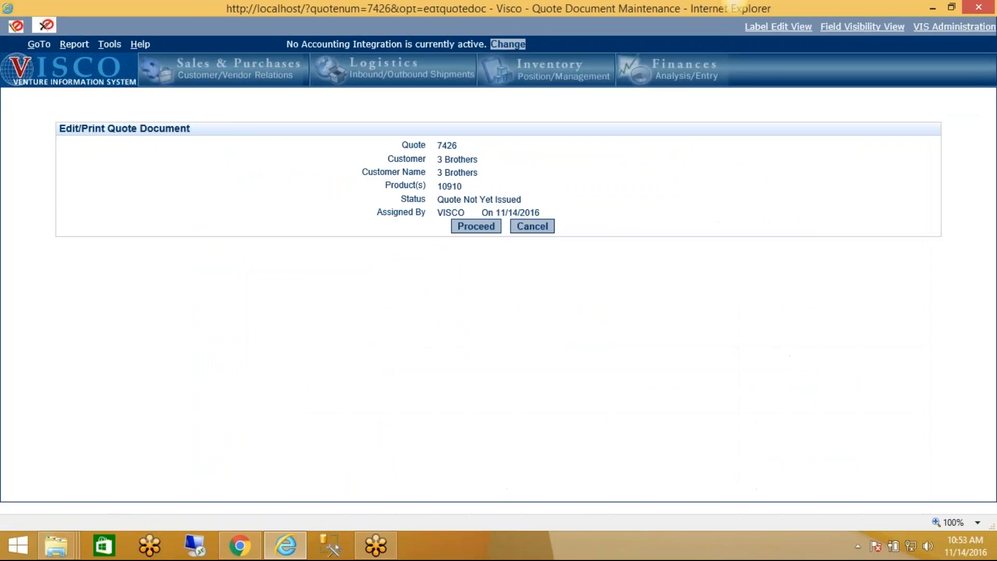
{"action": "left_click", "coordinate": [461, 229]}
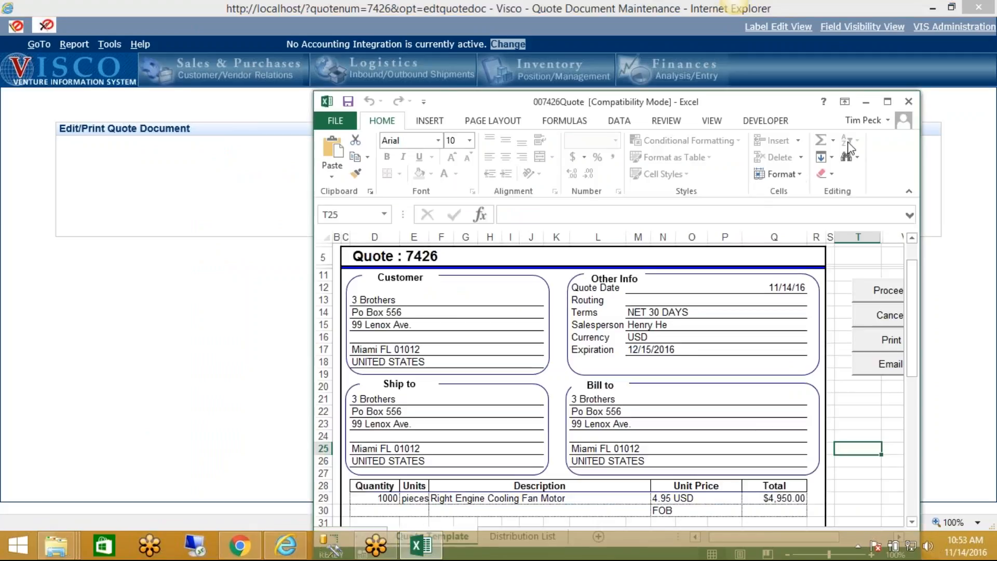
{"action": "left_click", "coordinate": [888, 101]}
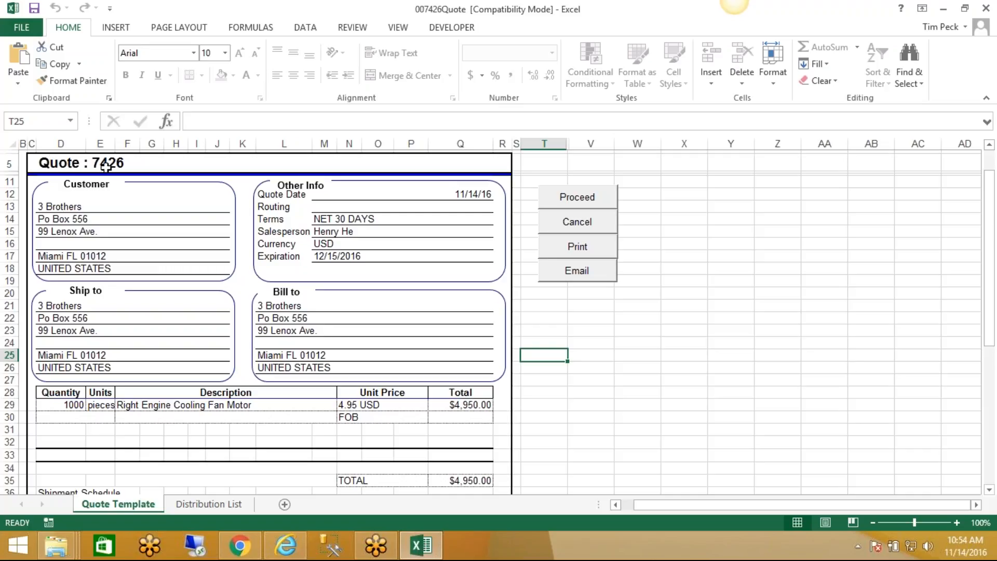
- Review the quote document's addresses, terms, product line, order remarks and signature area, and leave it without updating
{"action": "scroll", "coordinate": [165, 250], "scroll_direction": "down", "scroll_amount": 1}
{"action": "scroll", "coordinate": [165, 249], "scroll_direction": "down", "scroll_amount": 5}
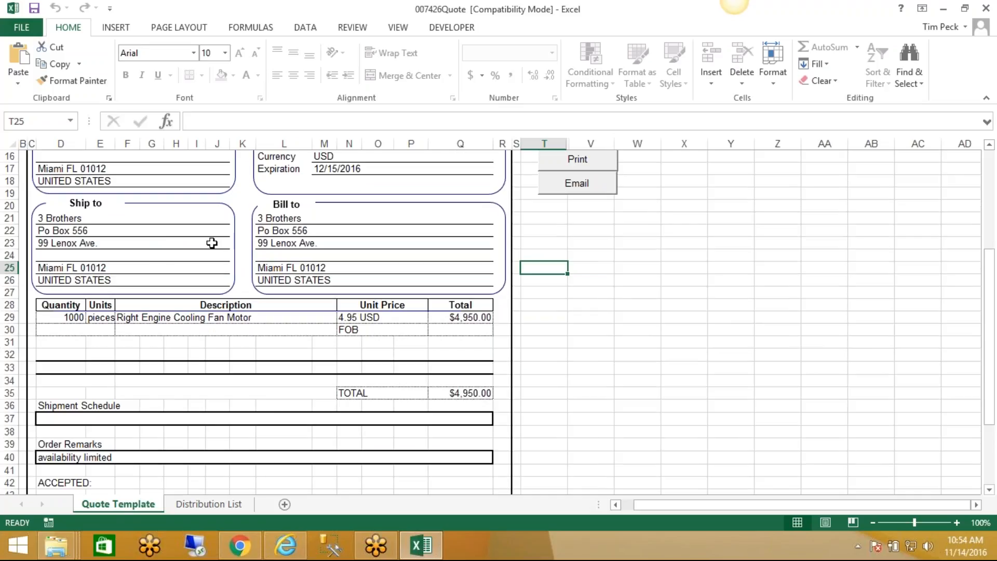
{"action": "scroll", "coordinate": [214, 242], "scroll_direction": "down", "scroll_amount": 2}
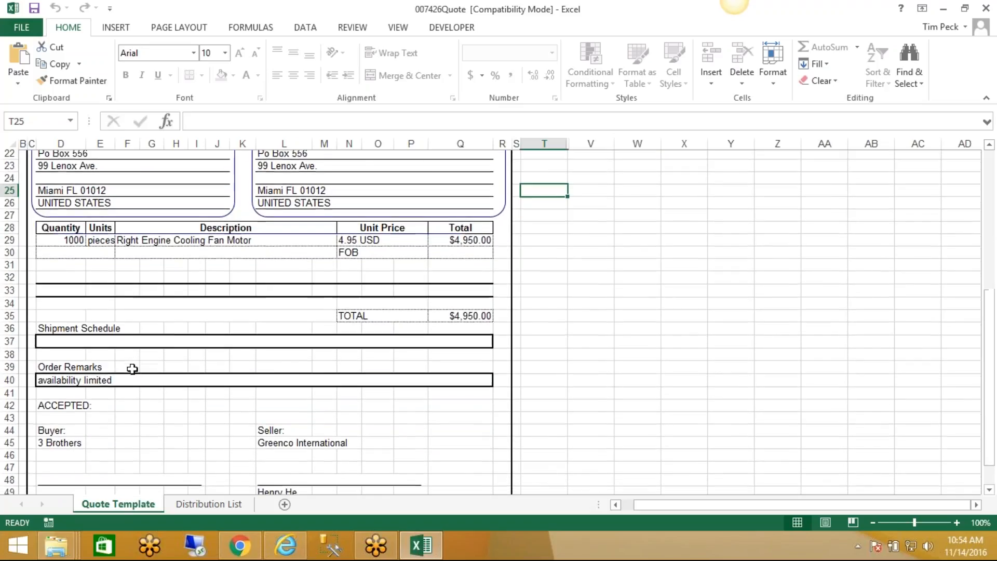
{"action": "scroll", "coordinate": [132, 370], "scroll_direction": "down", "scroll_amount": 1}
{"action": "scroll", "coordinate": [277, 412], "scroll_direction": "up", "scroll_amount": 5}
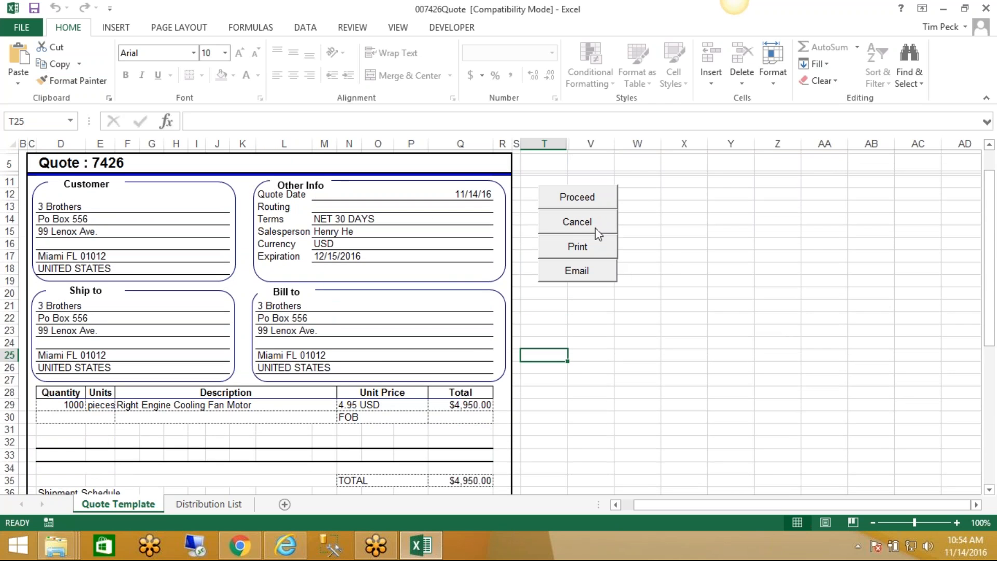
{"action": "left_click", "coordinate": [597, 229]}
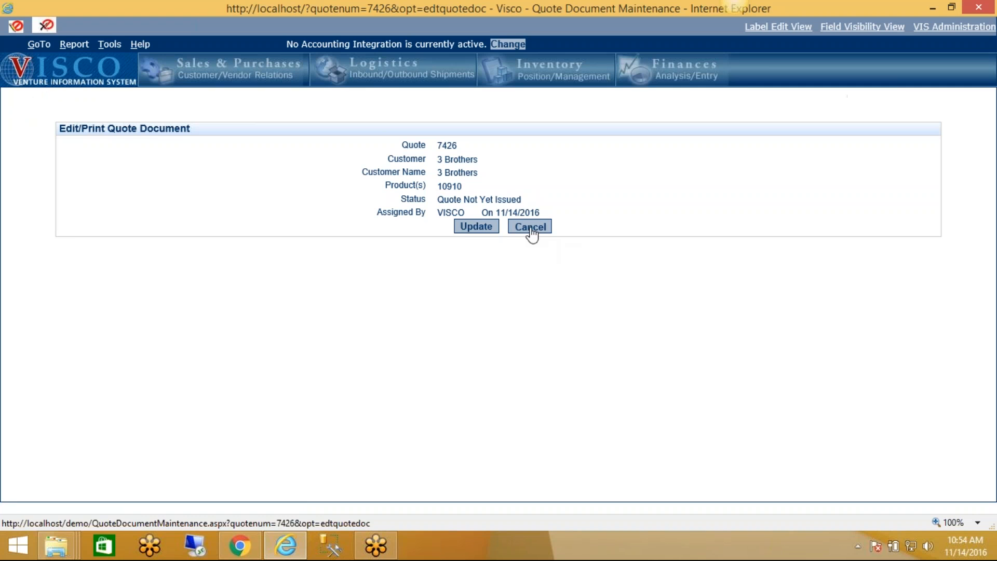
{"action": "left_click", "coordinate": [529, 228]}
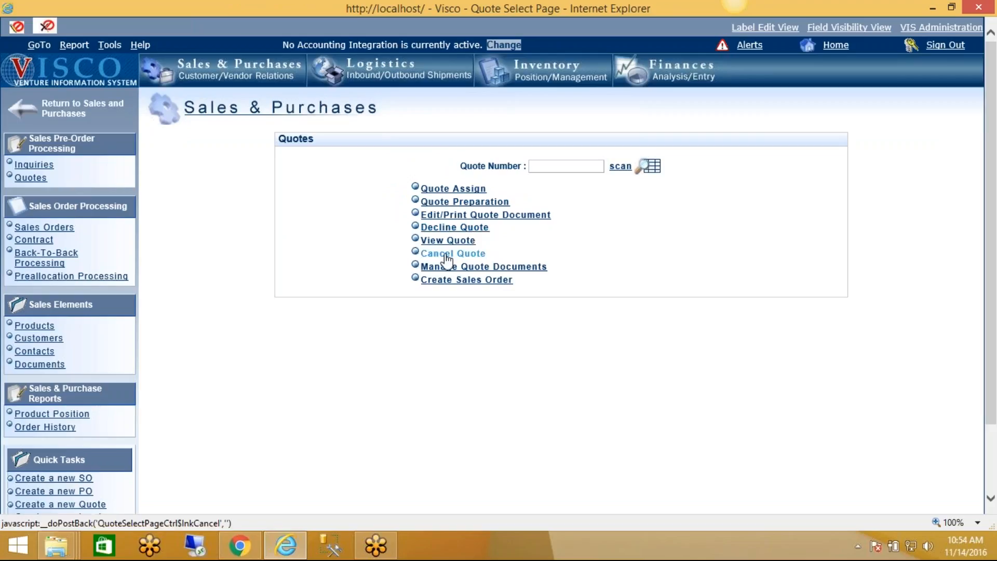
- Try creating a sales order from the second line of the 3 Brothers quote dated 8/12/2016, and leave the order unassigned
{"action": "left_click", "coordinate": [467, 283]}
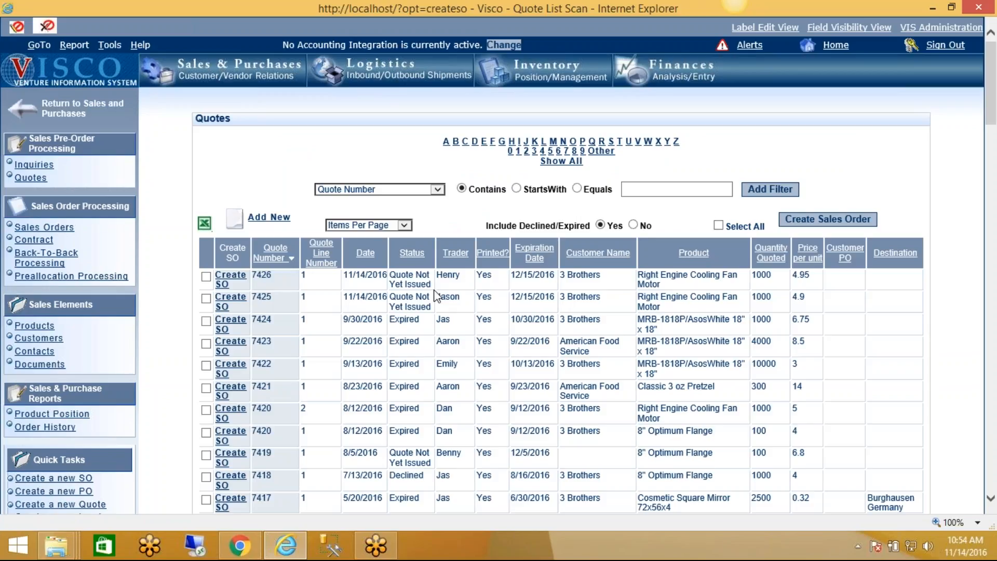
{"action": "scroll", "coordinate": [436, 296], "scroll_direction": "down", "scroll_amount": 3}
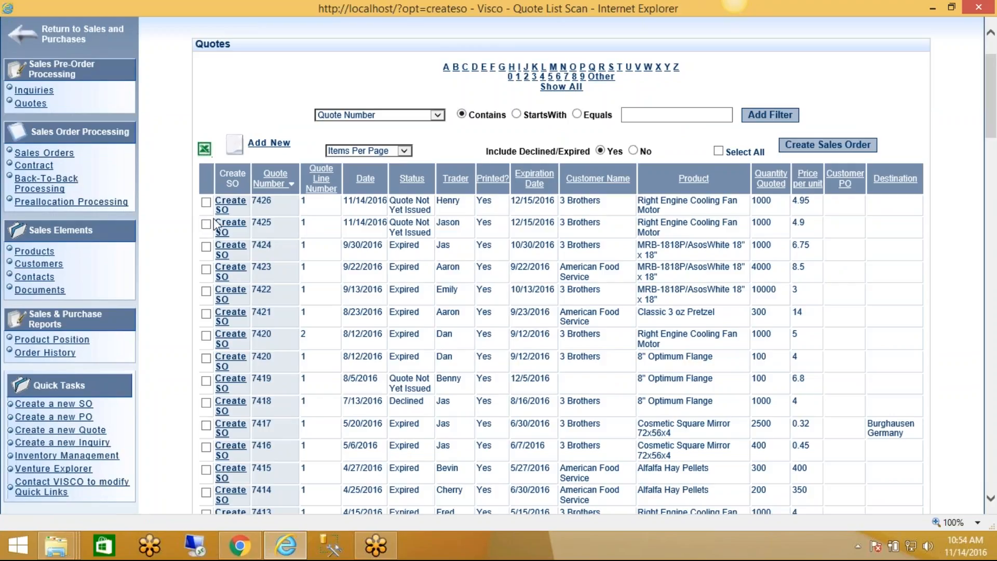
{"action": "left_click", "coordinate": [206, 202]}
{"action": "left_click", "coordinate": [206, 224]}
{"action": "left_click", "coordinate": [205, 225]}
{"action": "left_click", "coordinate": [206, 202]}
{"action": "left_click_drag", "start_coordinate": [272, 334], "coordinate": [306, 337]}
{"action": "left_click", "coordinate": [852, 144]}
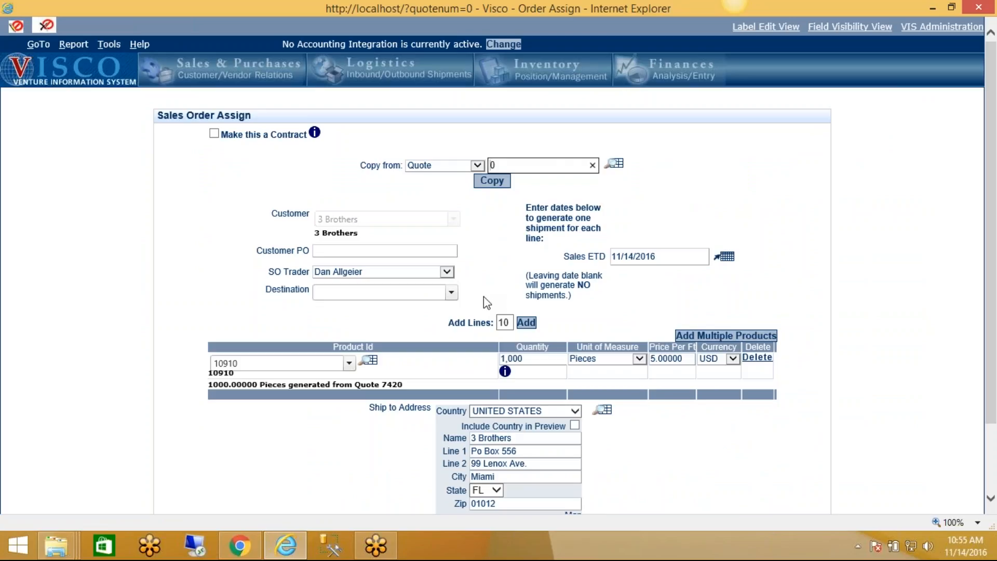
{"action": "scroll", "coordinate": [494, 416], "scroll_direction": "down", "scroll_amount": 2}
{"action": "left_click", "coordinate": [504, 500]}
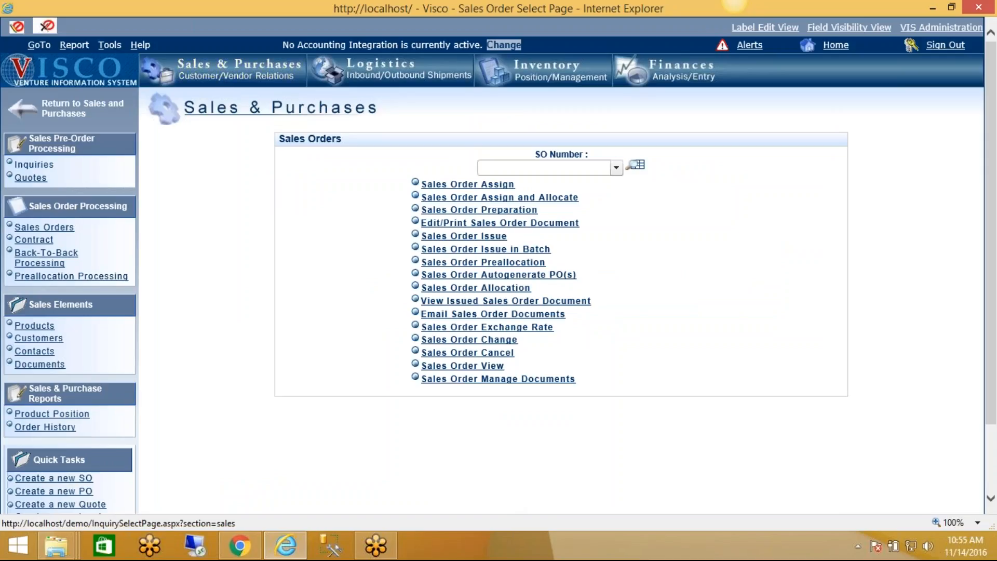
- Filter the list of viewable sales quotes to those whose trader contains "hen"
{"action": "left_click", "coordinate": [30, 178]}
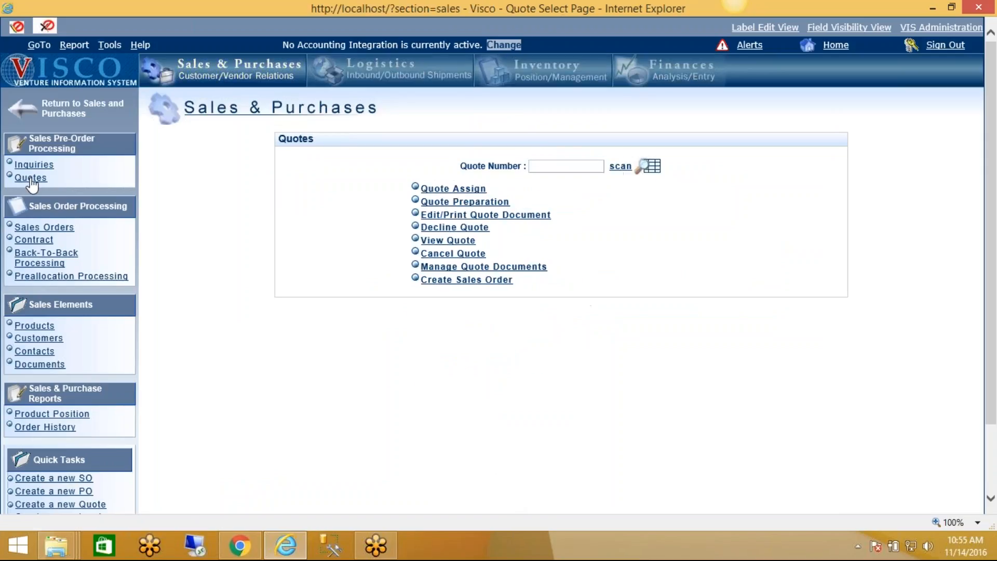
{"action": "left_click", "coordinate": [453, 241]}
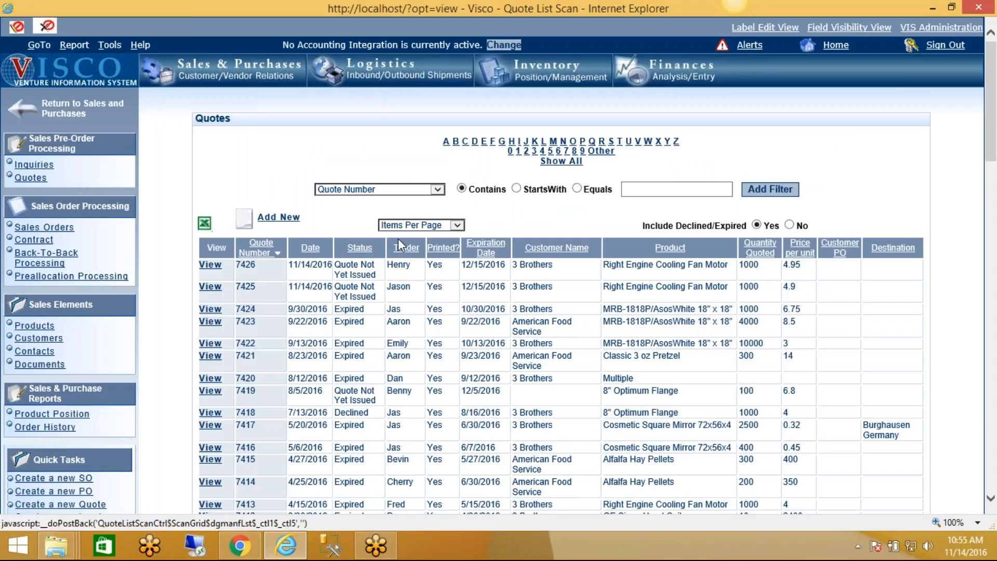
{"action": "left_click", "coordinate": [410, 191]}
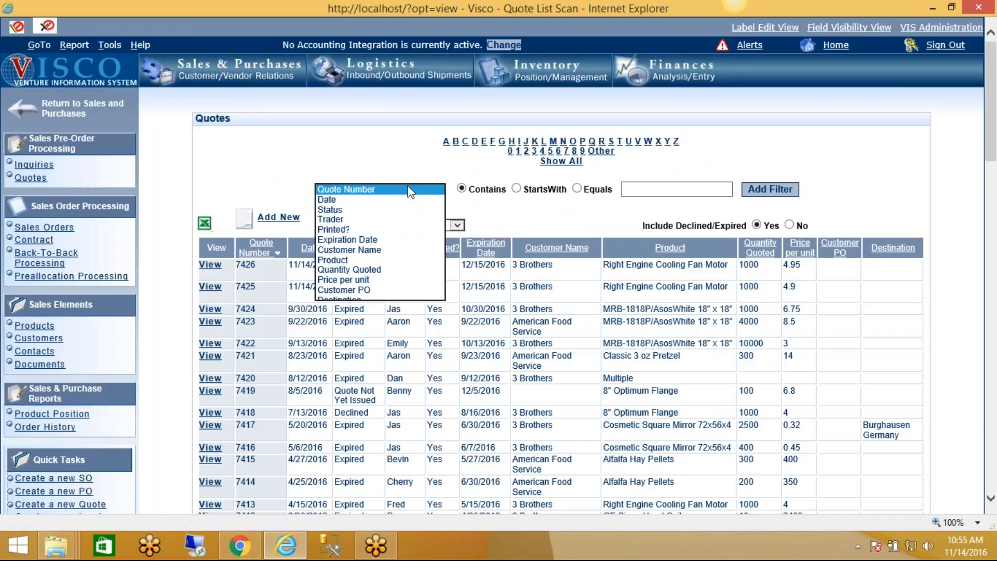
{"action": "left_click", "coordinate": [382, 219]}
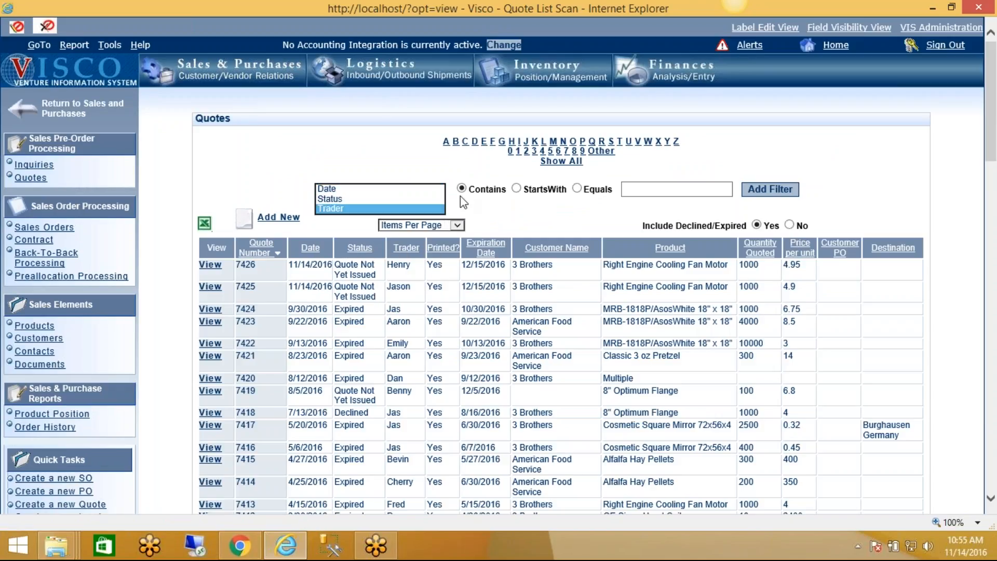
{"action": "left_click", "coordinate": [663, 189]}
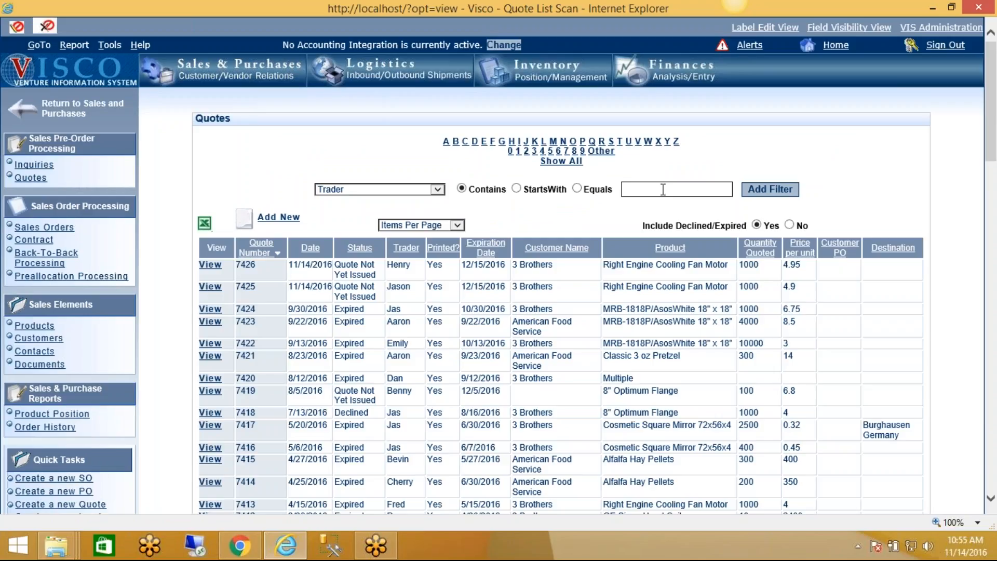
{"action": "type", "text": "hen"}
{"action": "left_click", "coordinate": [771, 189]}
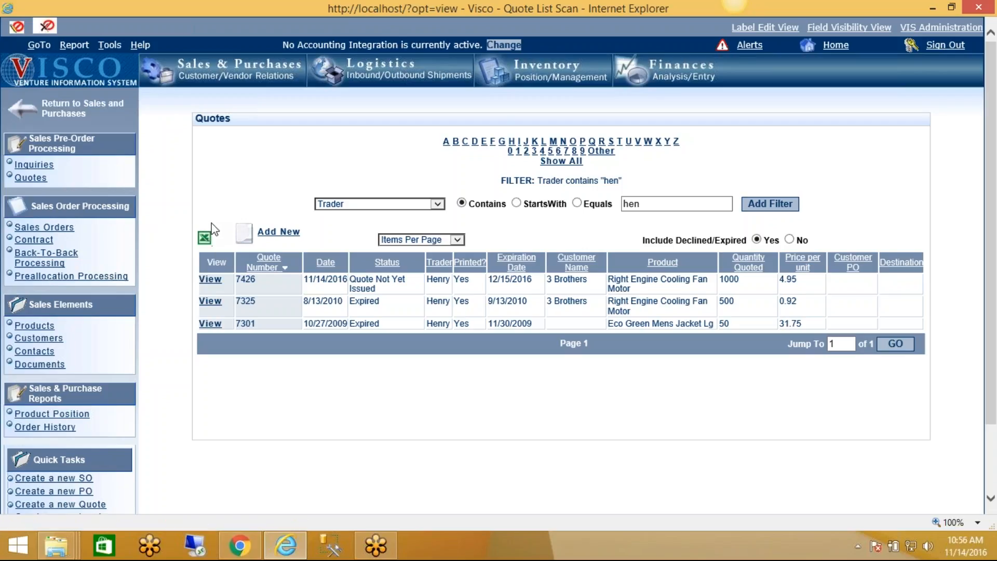
- Examine the quote history of product 10910, Right Engine Cooling Fan Motor, and leave its record without updating
{"action": "left_click", "coordinate": [225, 77]}
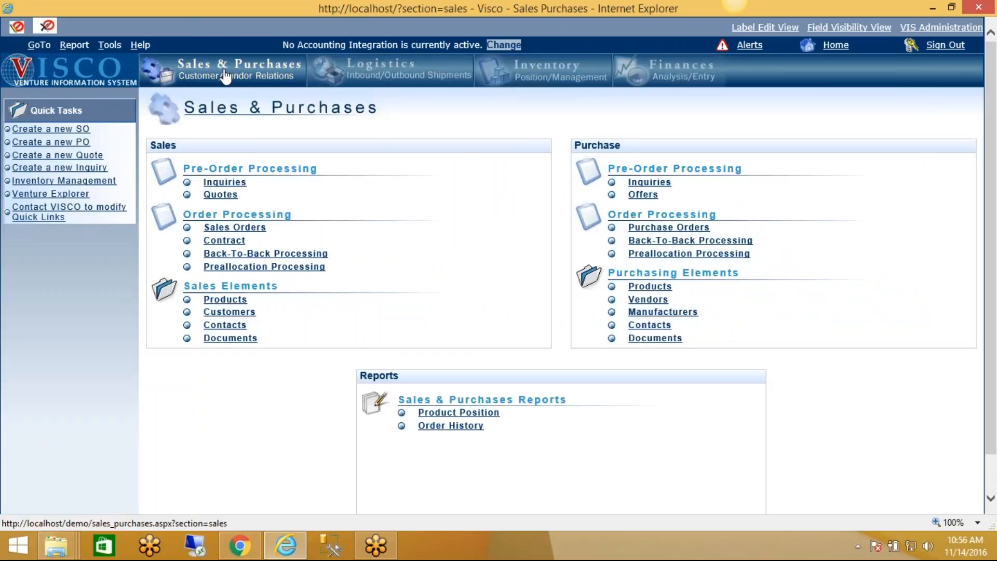
{"action": "left_click", "coordinate": [225, 300]}
{"action": "scroll", "coordinate": [320, 309], "scroll_direction": "down", "scroll_amount": 3}
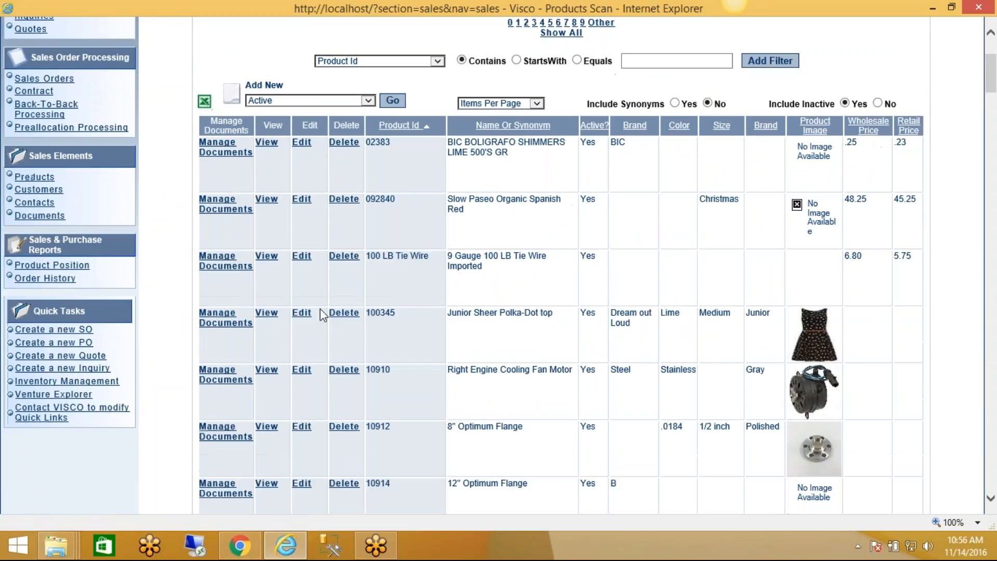
{"action": "left_click", "coordinate": [302, 372]}
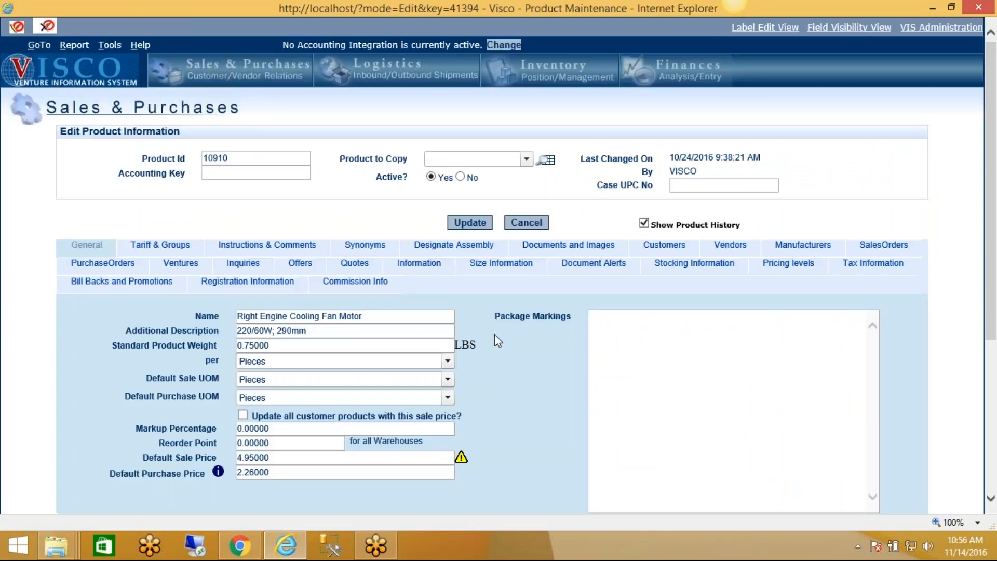
{"action": "left_click", "coordinate": [366, 269]}
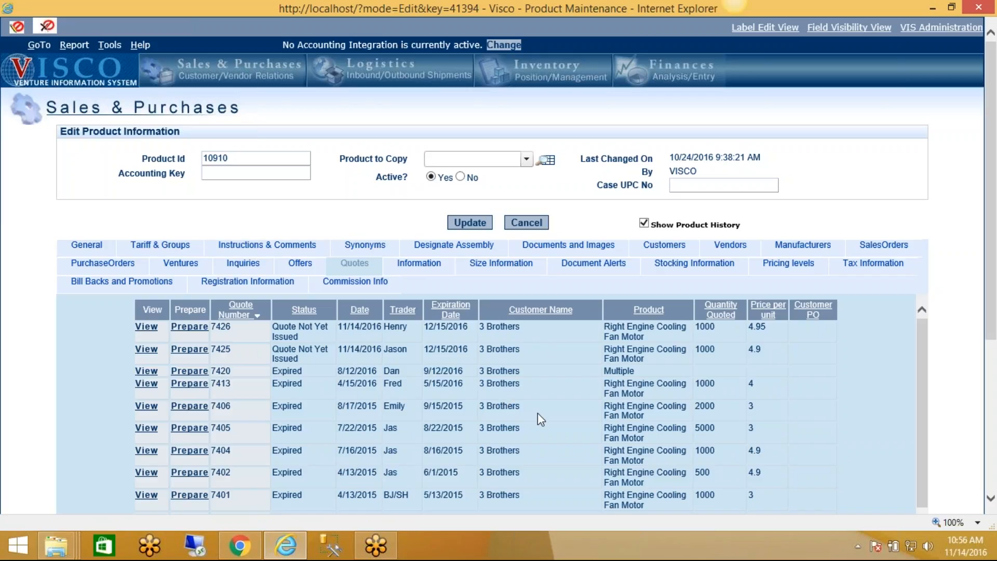
{"action": "scroll", "coordinate": [525, 373], "scroll_direction": "down", "scroll_amount": 2}
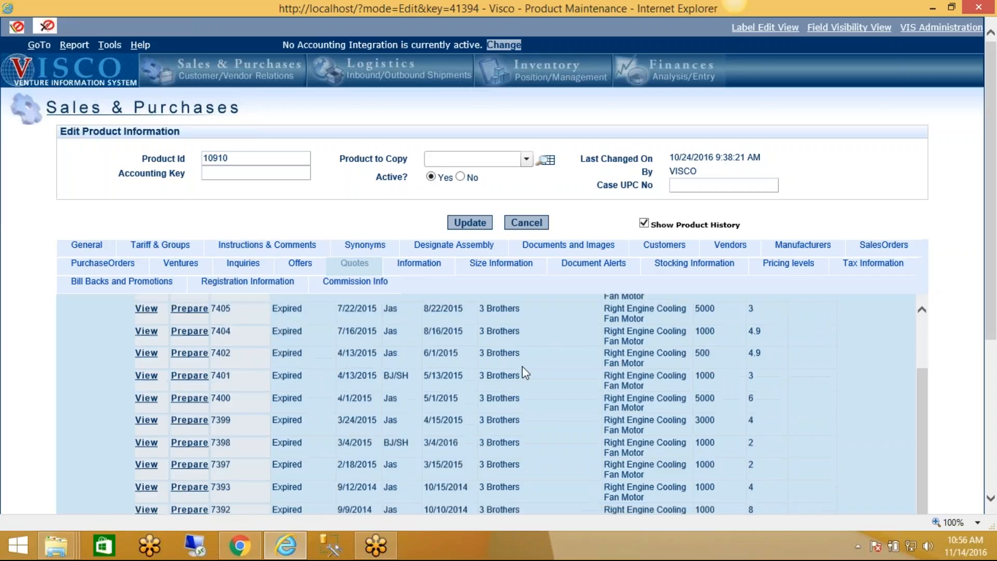
{"action": "scroll", "coordinate": [525, 373], "scroll_direction": "down", "scroll_amount": 8}
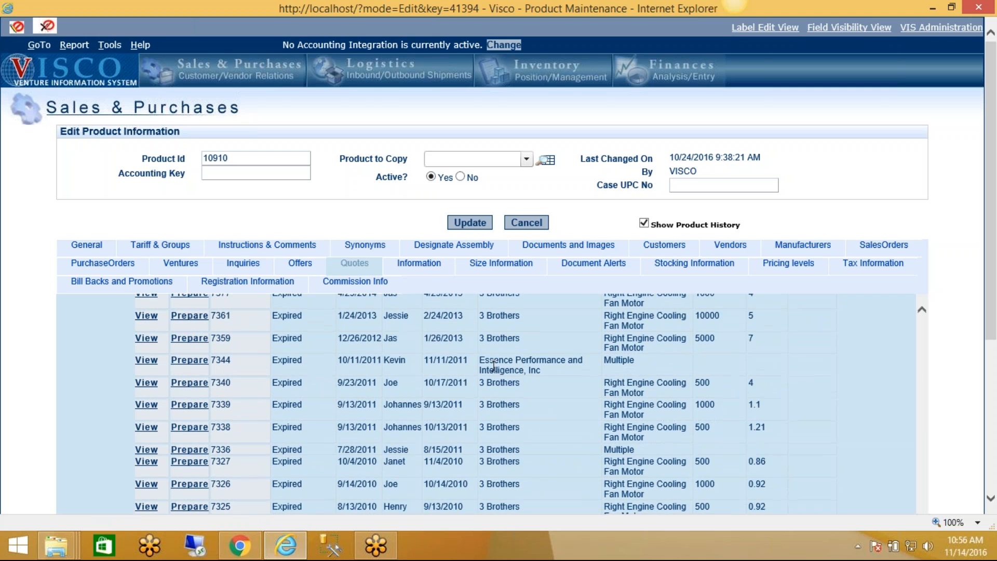
{"action": "scroll", "coordinate": [498, 369], "scroll_direction": "down", "scroll_amount": 5}
{"action": "scroll", "coordinate": [512, 377], "scroll_direction": "up", "scroll_amount": 10}
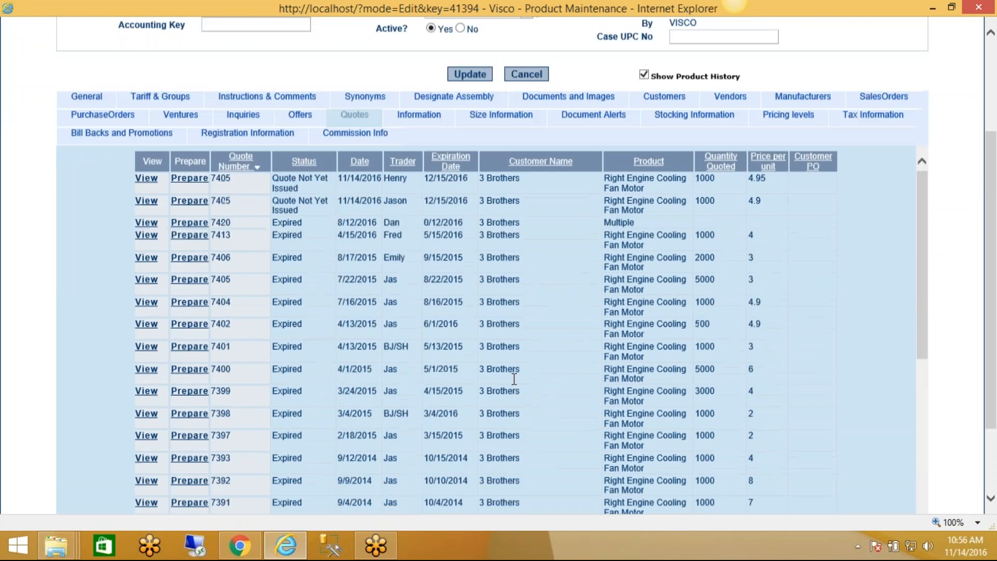
{"action": "scroll", "coordinate": [514, 379], "scroll_direction": "up", "scroll_amount": 3}
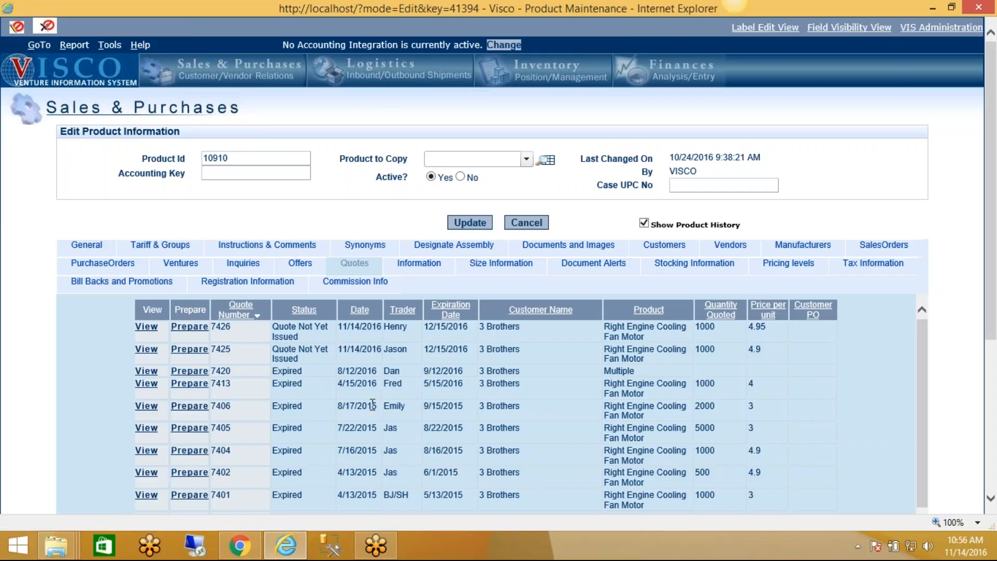
{"action": "left_click", "coordinate": [526, 223]}
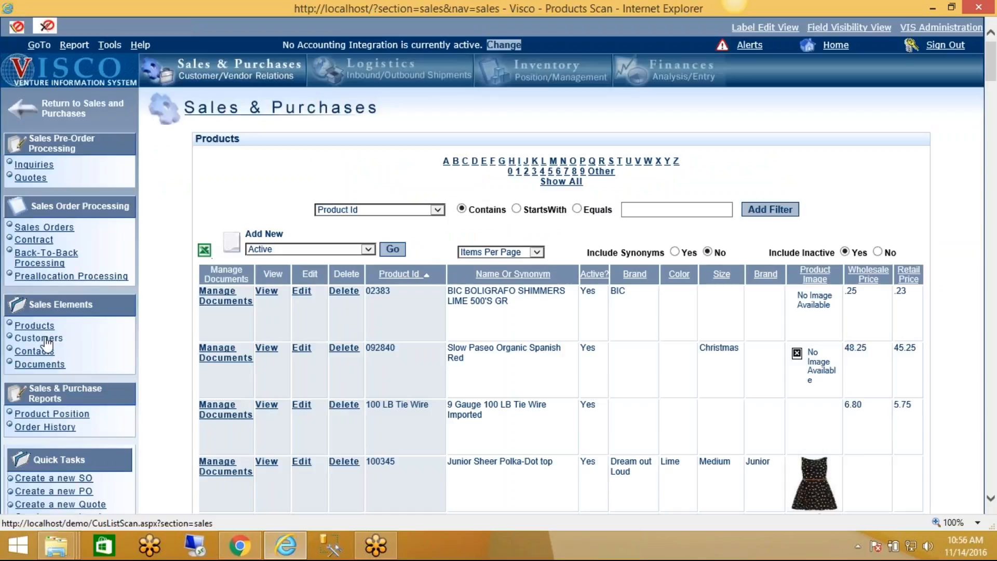
- Open the 3 Brothers customer record and review the quotes associated with it
{"action": "left_click", "coordinate": [45, 339]}
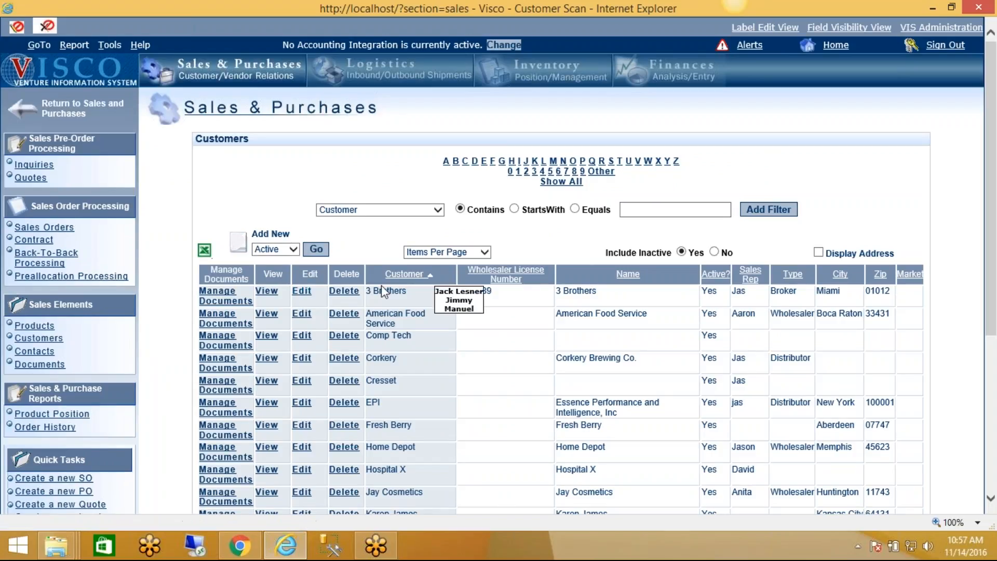
{"action": "left_click", "coordinate": [301, 294]}
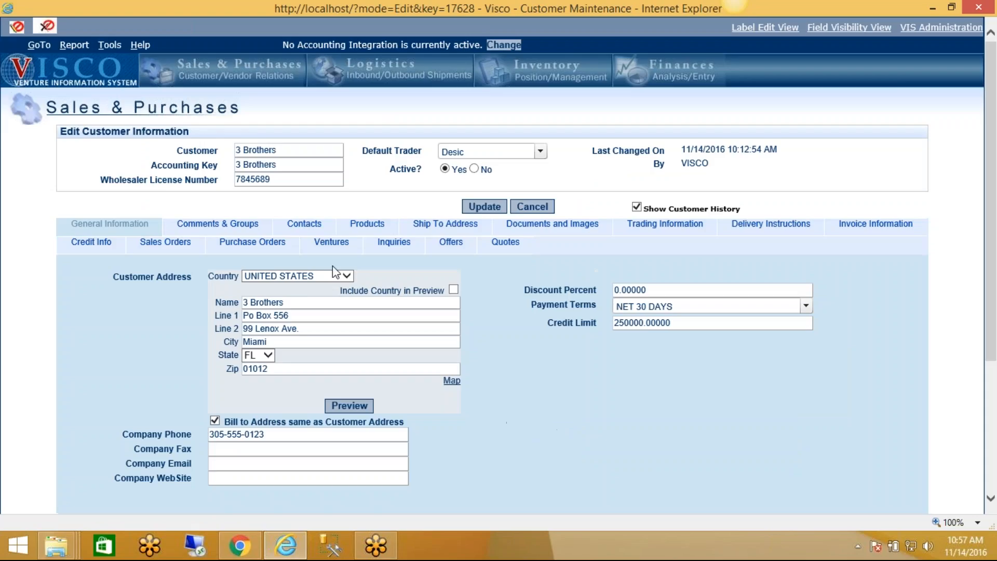
{"action": "left_click", "coordinate": [506, 243]}
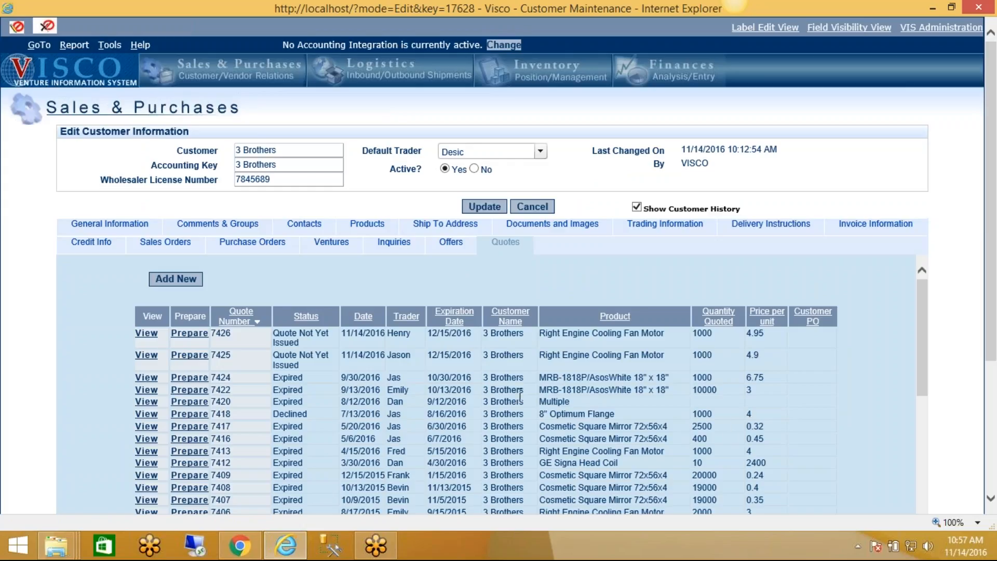
- Inspect the new quote form opened from the 3 Brothers quote list, and close it without assigning a quote
{"action": "left_click", "coordinate": [190, 439]}
{"action": "left_click", "coordinate": [177, 279]}
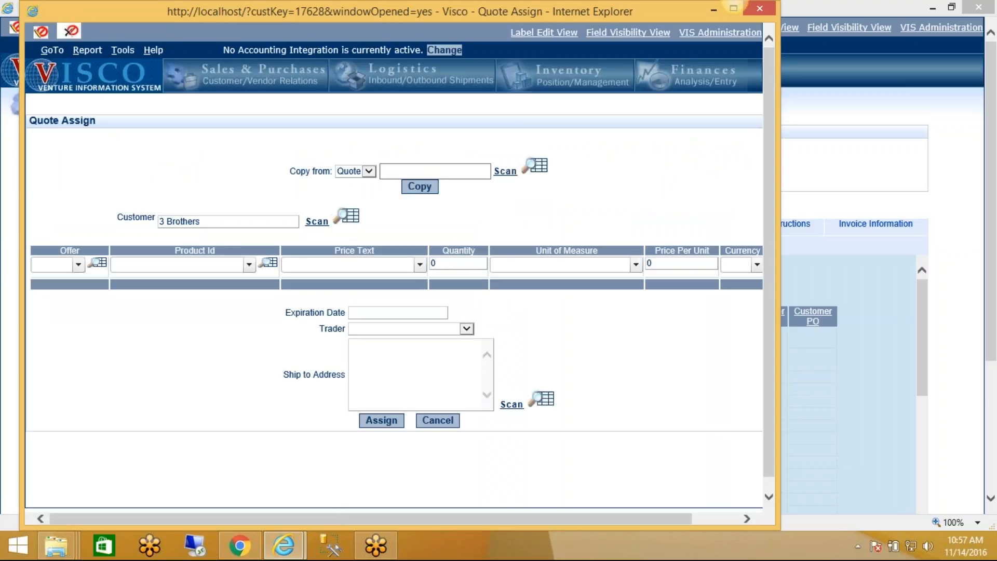
{"action": "left_click_drag", "start_coordinate": [460, 14], "coordinate": [417, 66]}
{"action": "left_click", "coordinate": [715, 62]}
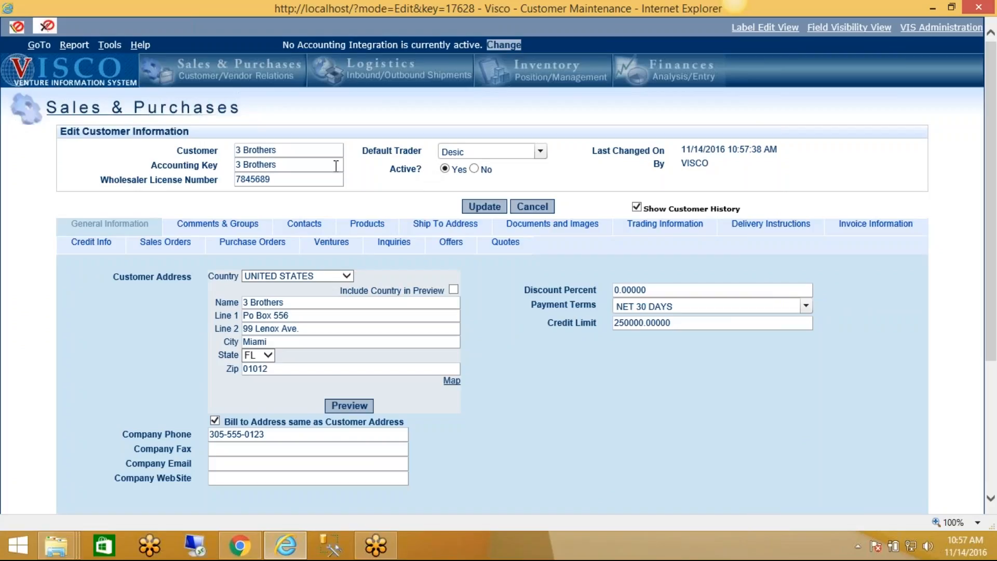
- Review the offers recorded for 3 Brothers and return to the customer's quotes
{"action": "left_click", "coordinate": [450, 245]}
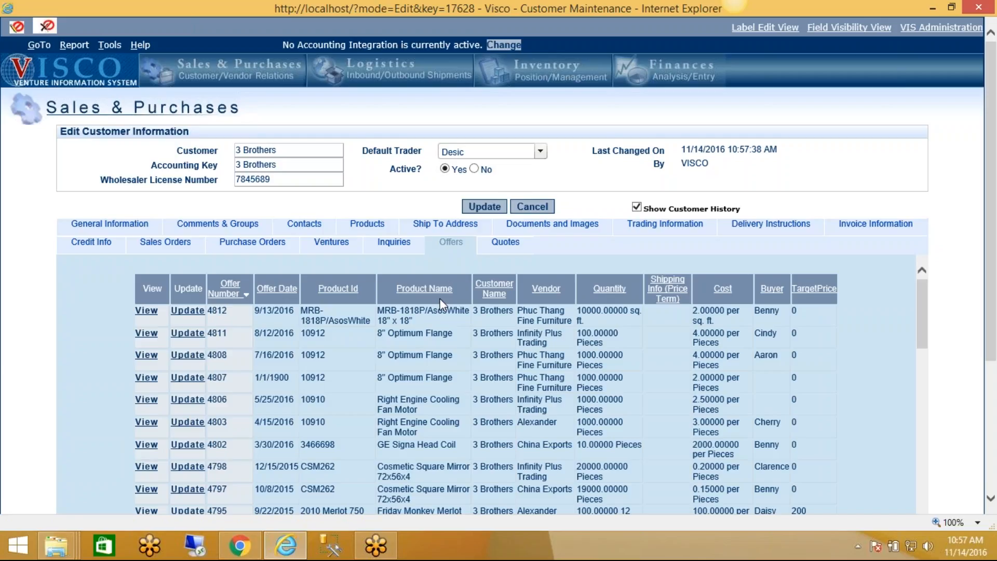
{"action": "left_click", "coordinate": [520, 248]}
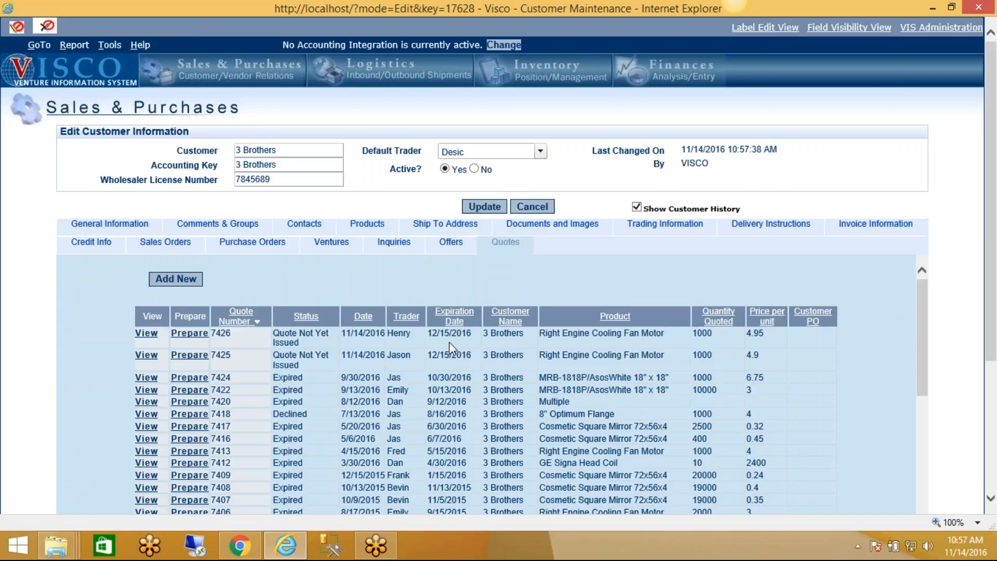